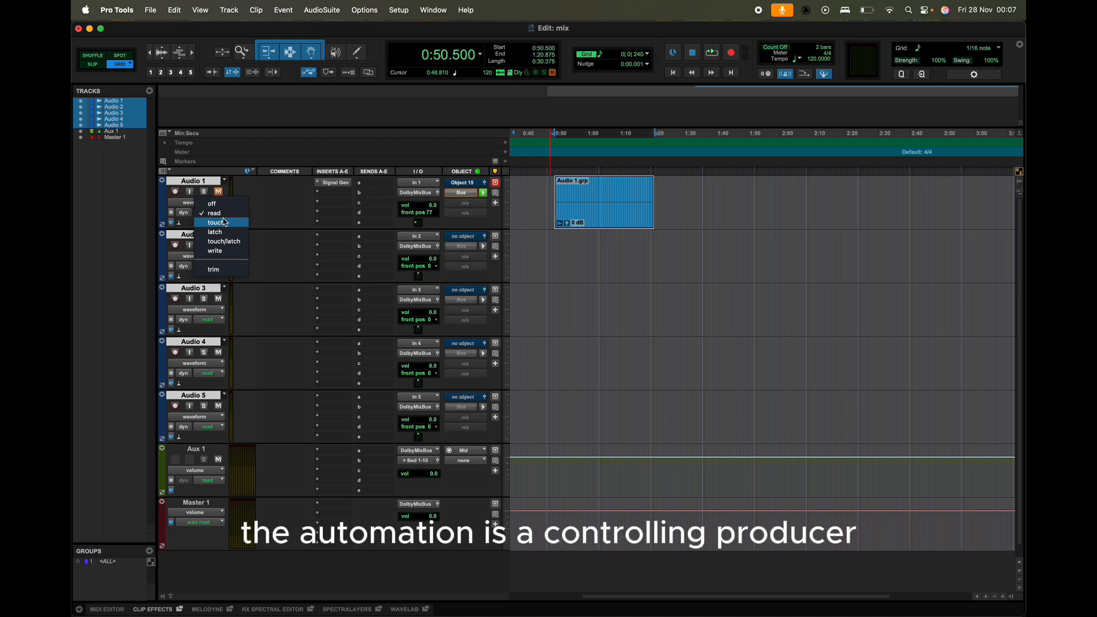
Step: Open the Automation window and position it beside the track list
{"action": "left_click", "coordinate": [271, 212]}
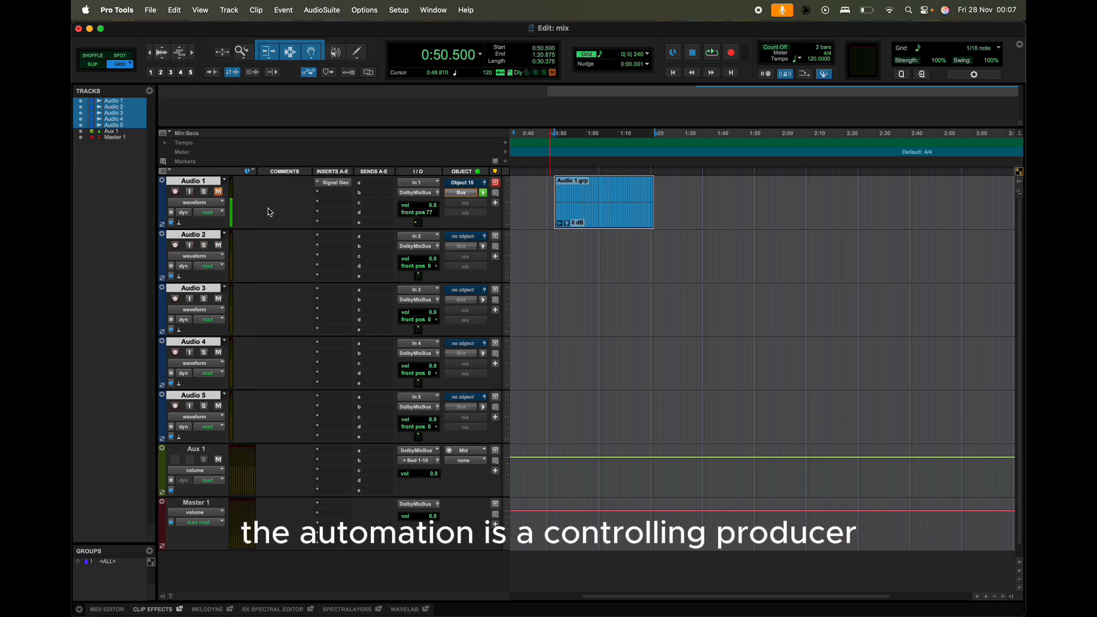
{"action": "left_click", "coordinate": [426, 11]}
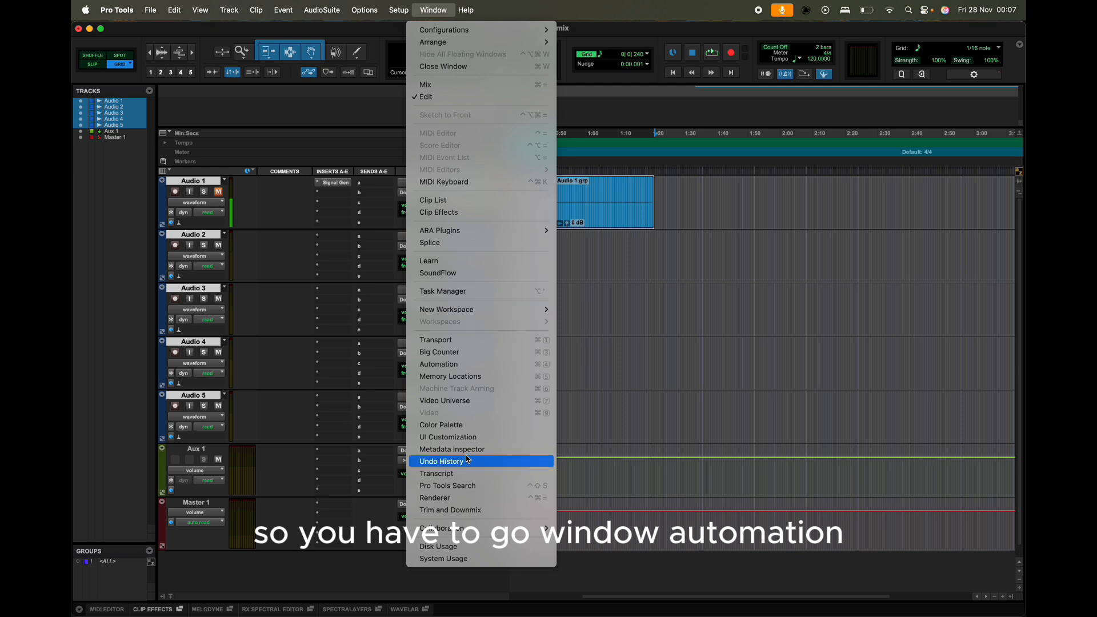
{"action": "left_click", "coordinate": [468, 364]}
{"action": "left_click_drag", "start_coordinate": [326, 216], "coordinate": [540, 94]}
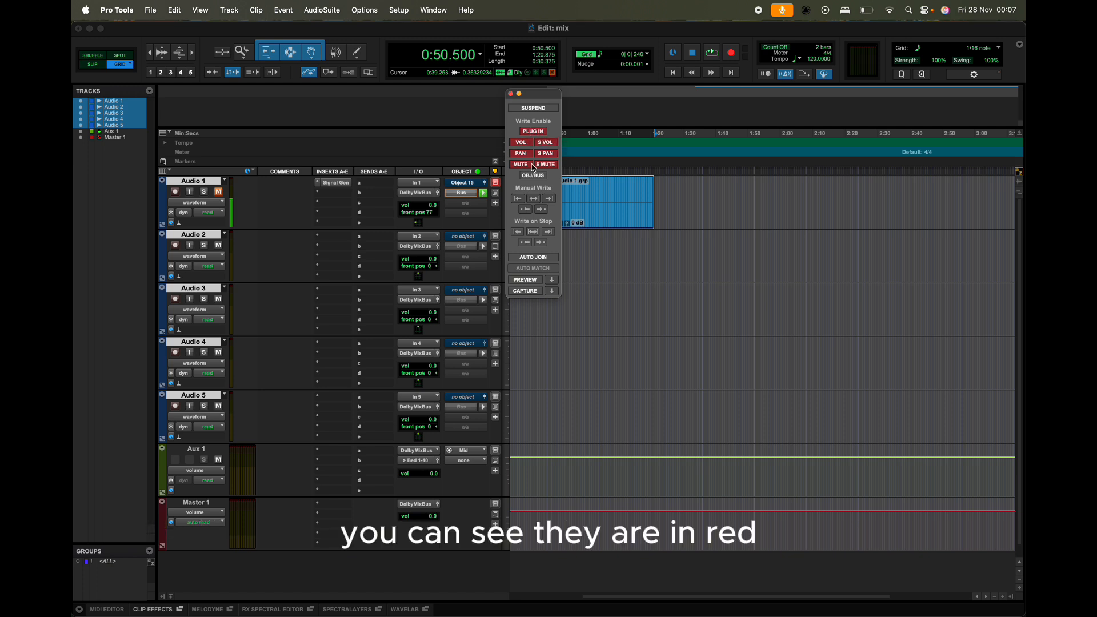
Step: Turn off write-enable for plug-in, pan, mute and send automation, leaving only volume enabled
{"action": "left_click", "coordinate": [541, 134]}
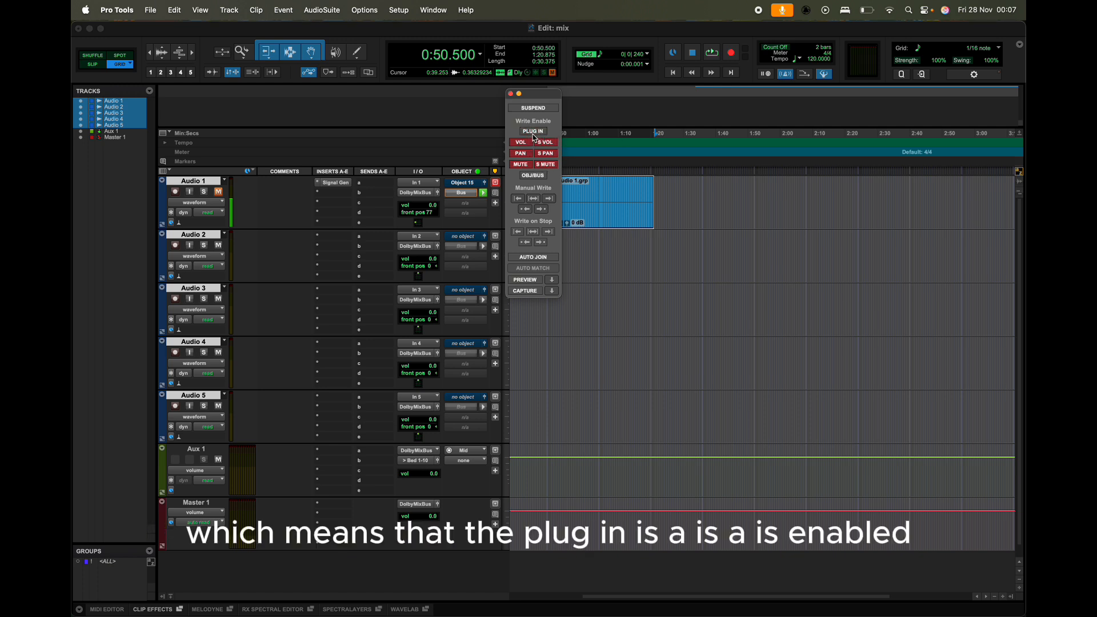
{"action": "left_click", "coordinate": [528, 143]}
{"action": "left_click", "coordinate": [526, 153]}
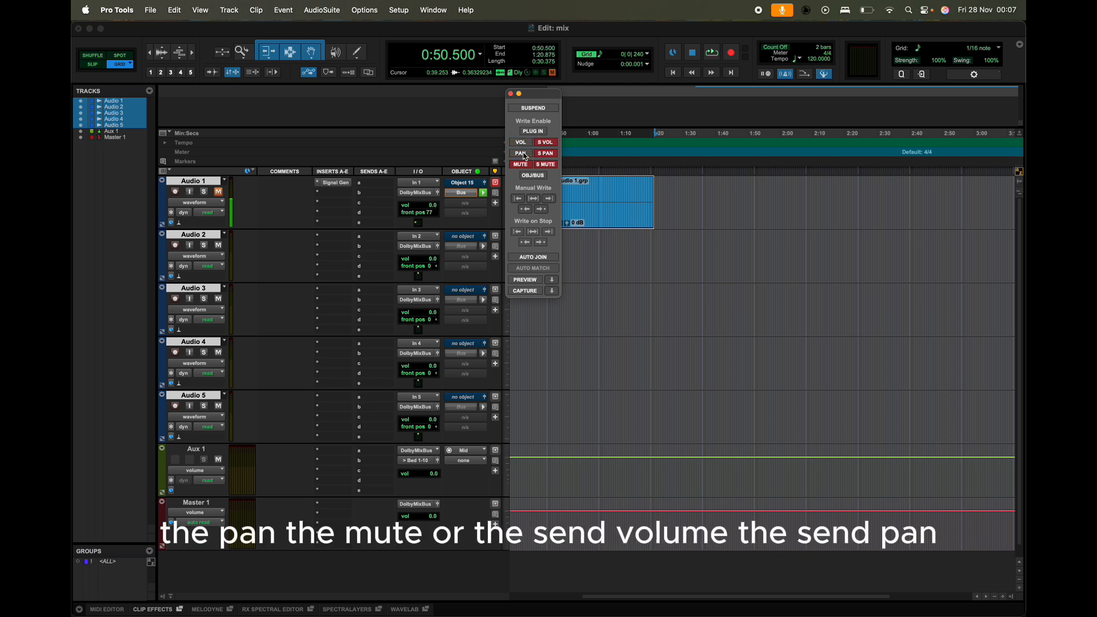
{"action": "left_click", "coordinate": [525, 165]}
{"action": "left_click", "coordinate": [553, 144]}
{"action": "left_click", "coordinate": [552, 153]}
{"action": "left_click", "coordinate": [551, 167]}
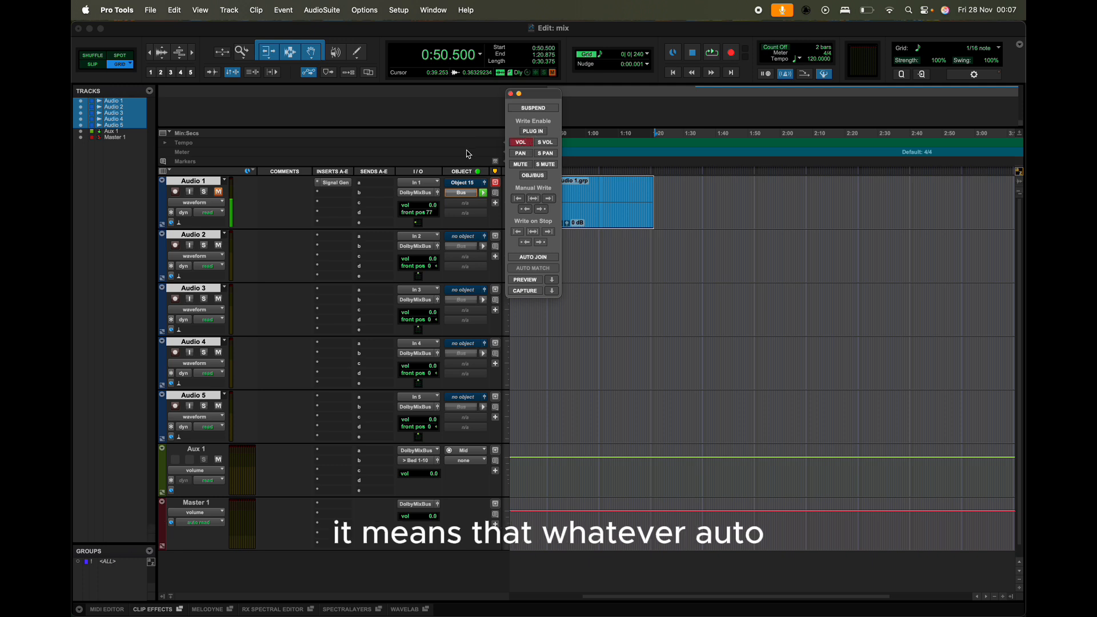
Step: Set Audio 1's automation mode to touch, keeping only volume write-enabled in the Automation window
{"action": "left_click", "coordinate": [208, 212]}
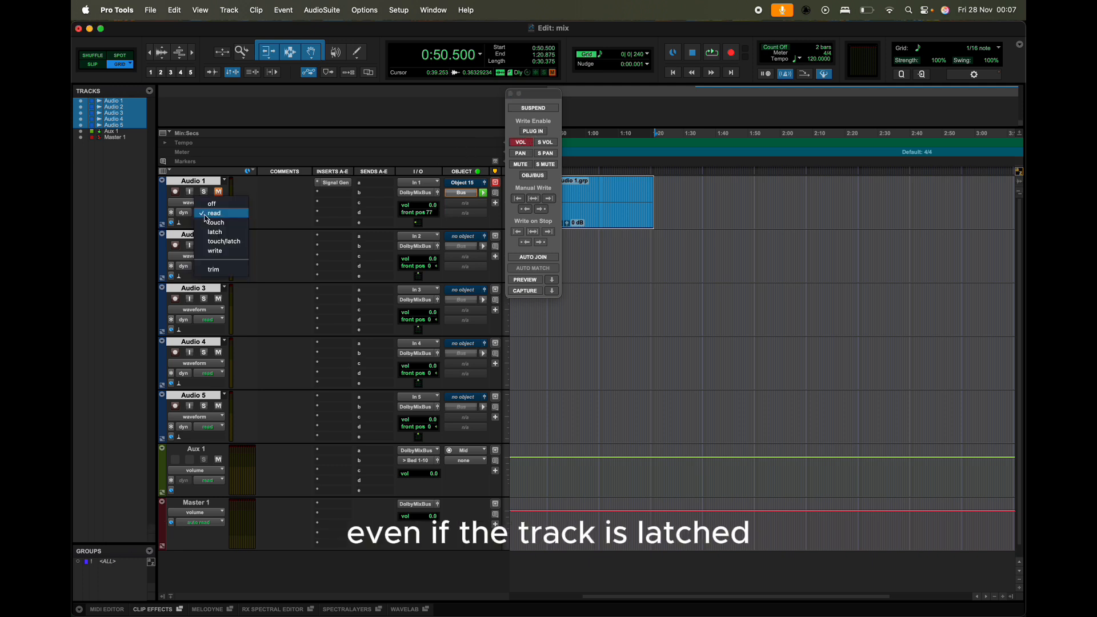
{"action": "left_click", "coordinate": [223, 232]}
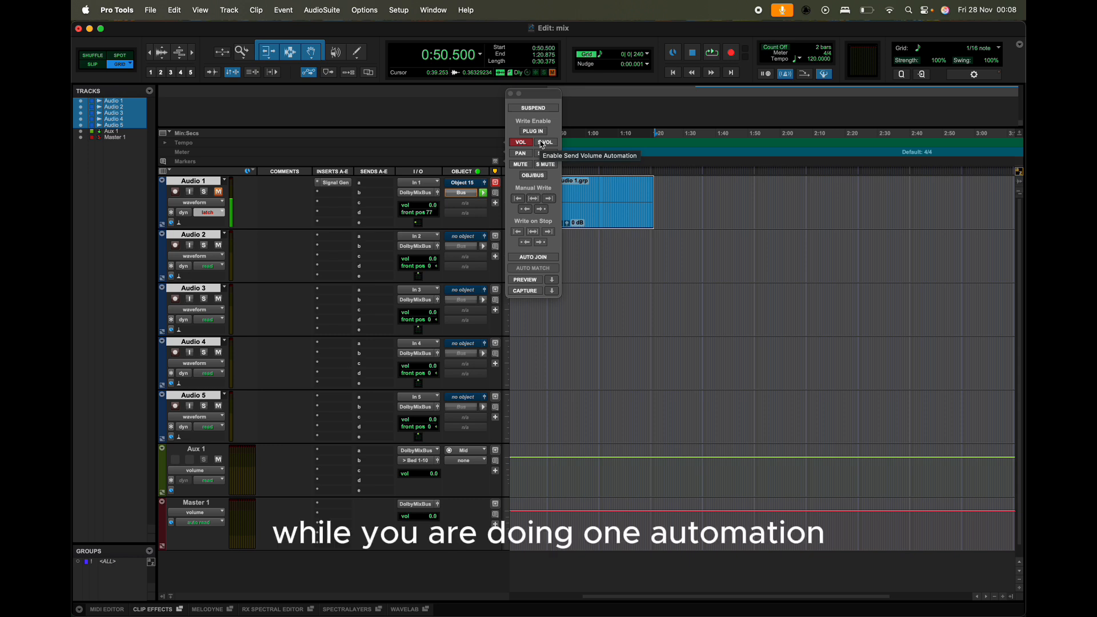
{"action": "left_click_drag", "start_coordinate": [537, 93], "coordinate": [646, 90]}
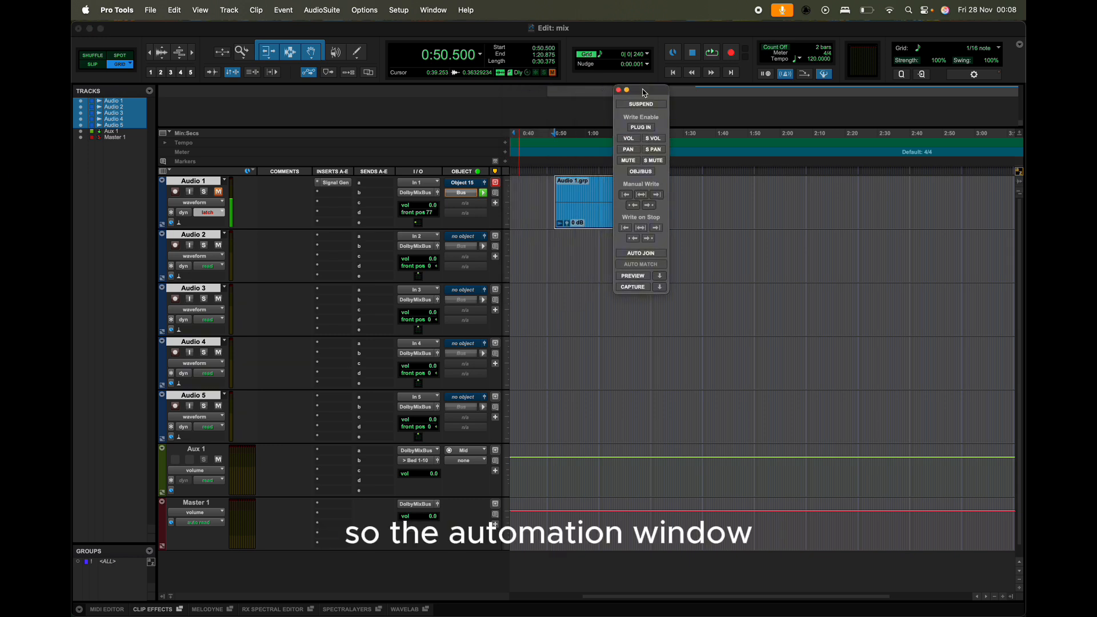
{"action": "left_click", "coordinate": [630, 139]}
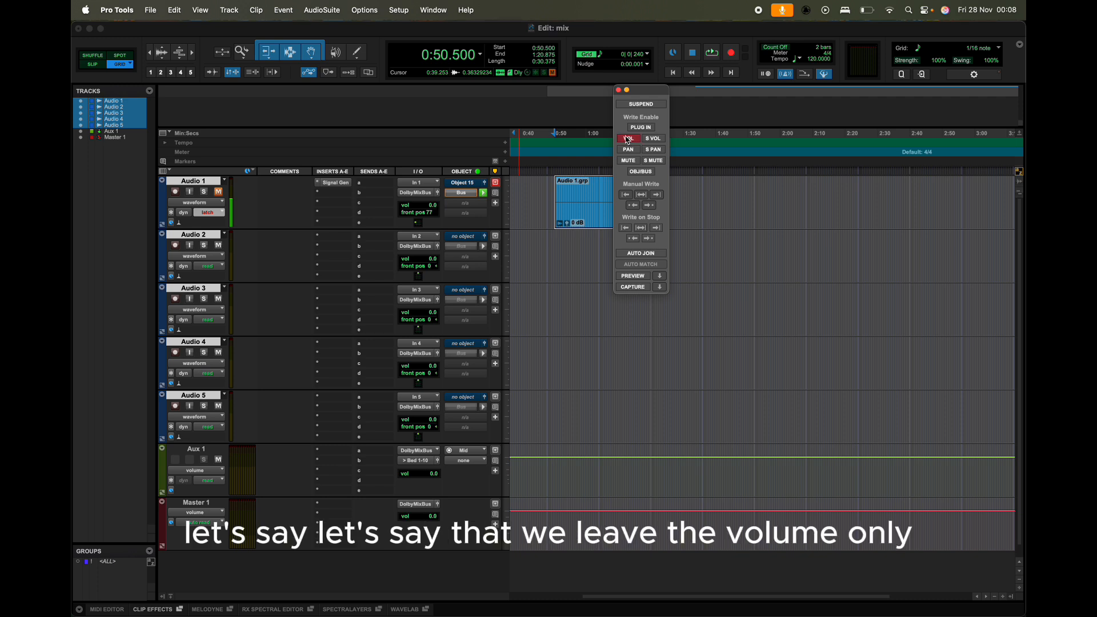
{"action": "left_click", "coordinate": [216, 212]}
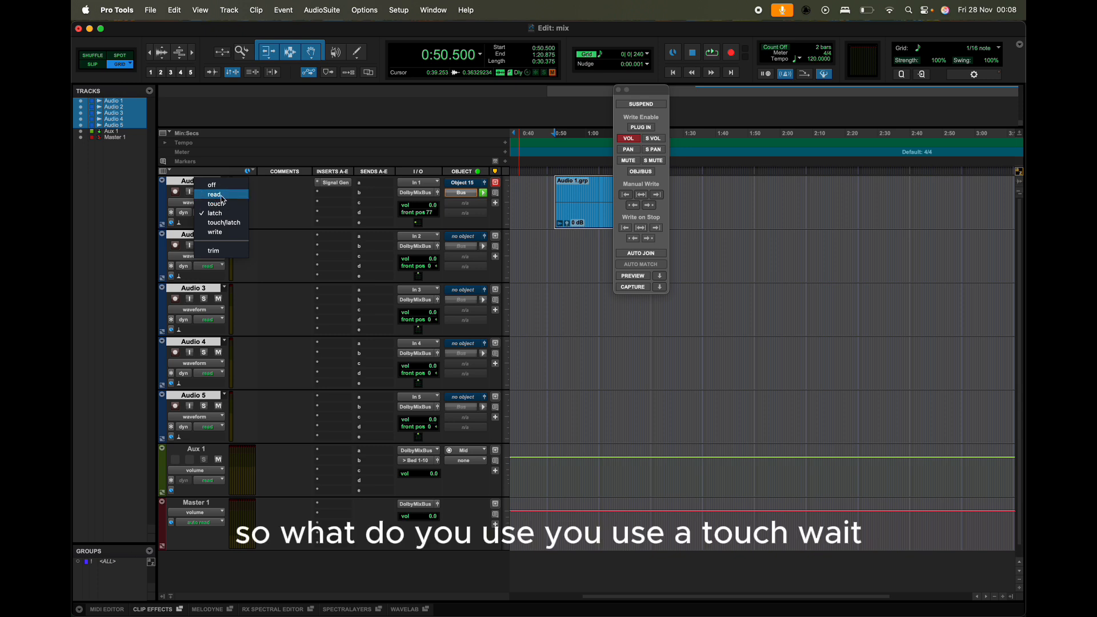
{"action": "left_click", "coordinate": [229, 209]}
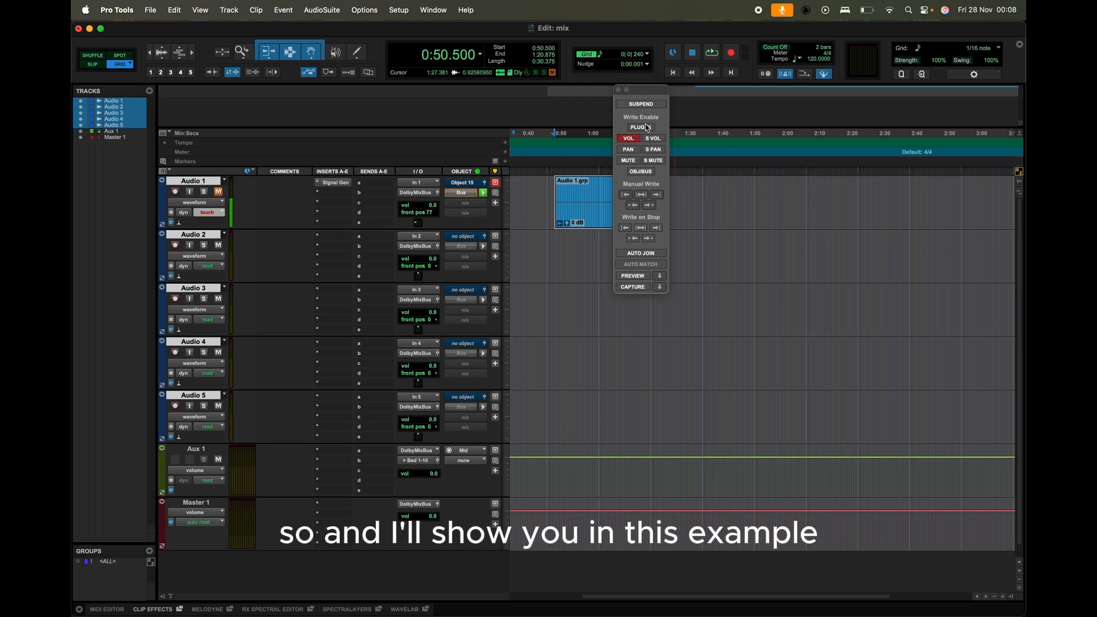
Step: Show Audio 1's volume automation lane and lower its volume line to -22 dB
{"action": "left_click_drag", "start_coordinate": [648, 91], "coordinate": [689, 293]}
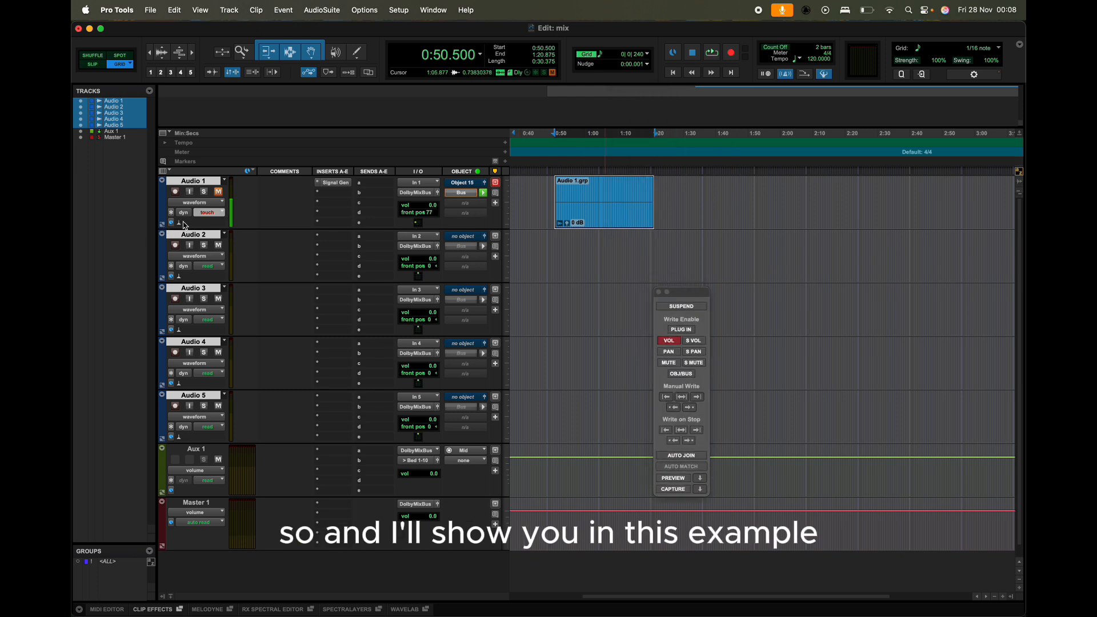
{"action": "left_click", "coordinate": [162, 225]}
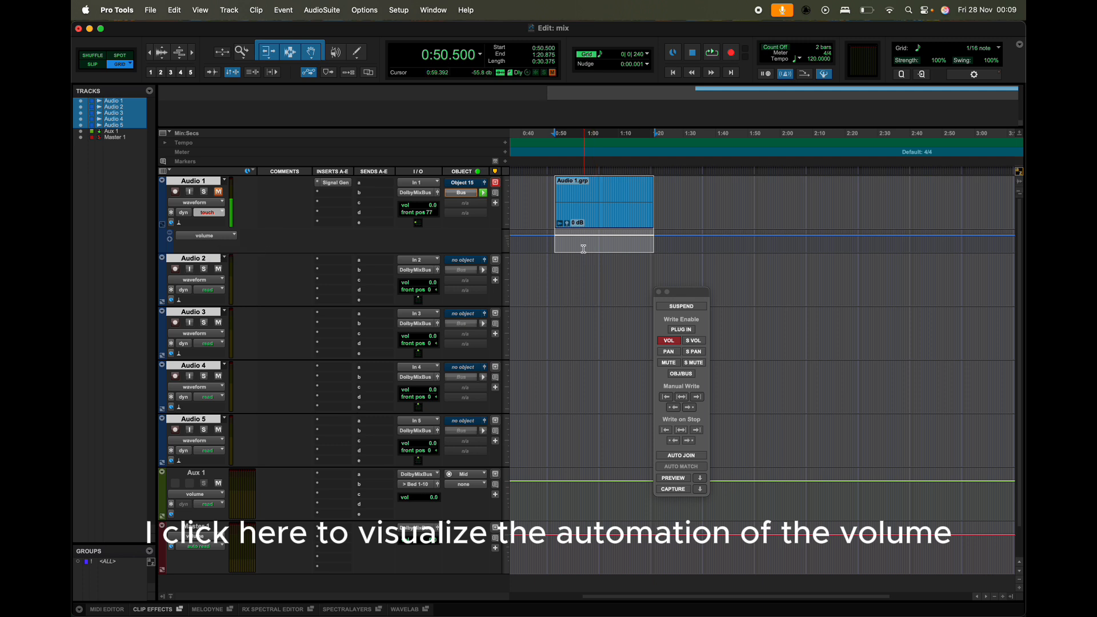
{"action": "left_click_drag", "start_coordinate": [540, 234], "coordinate": [548, 241]}
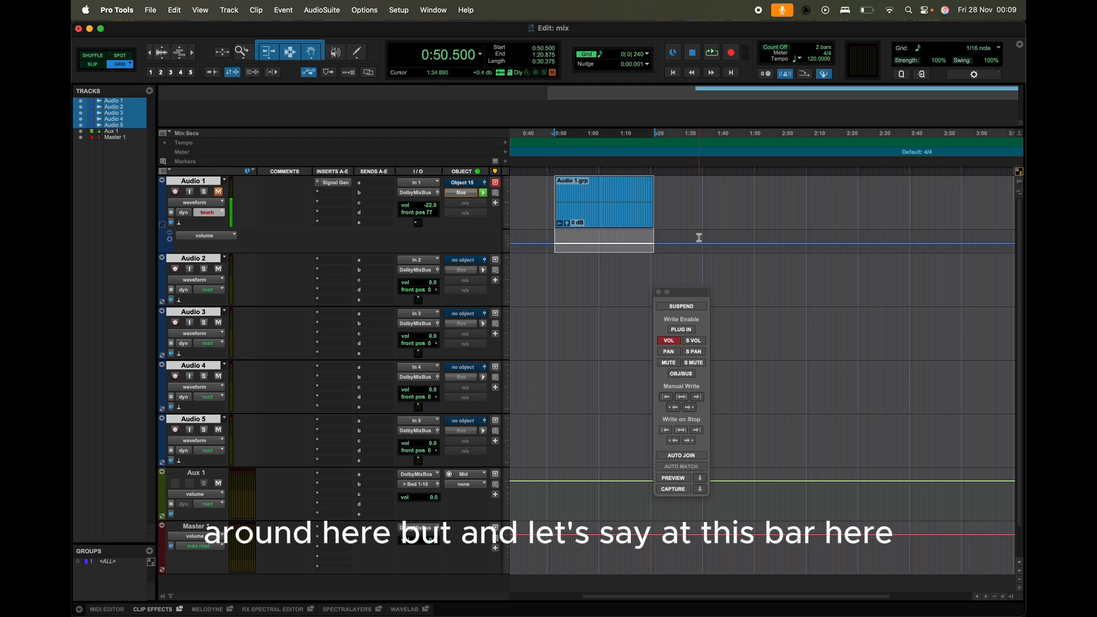
Step: Place the cursor at 0:50.375 and open Audio 1's output window beside the timeline
{"action": "left_click_drag", "start_coordinate": [702, 238], "coordinate": [755, 239]}
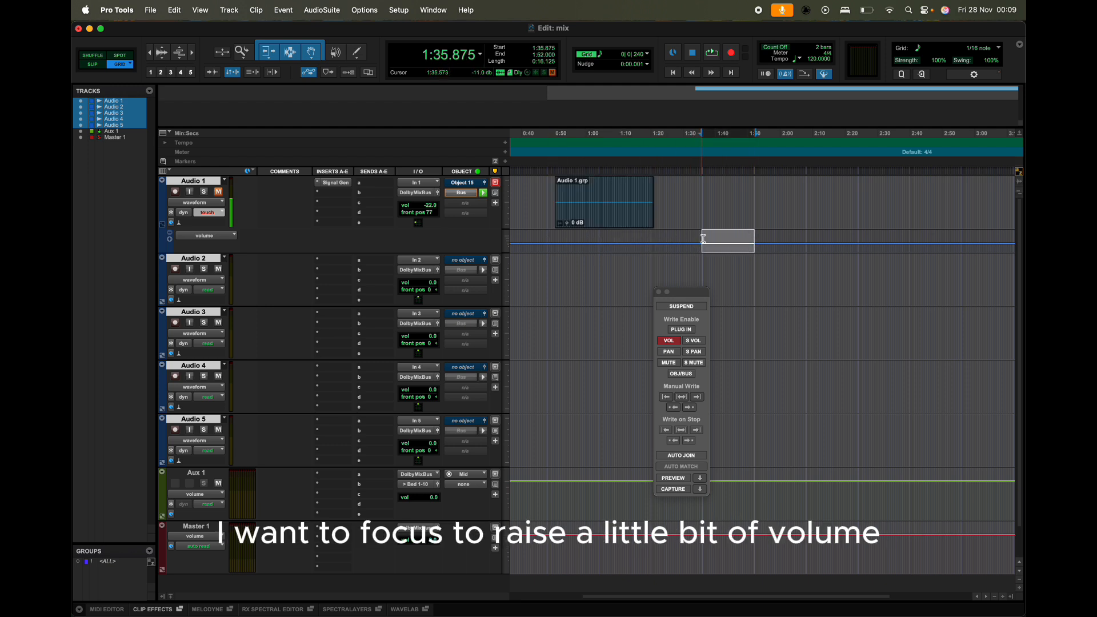
{"action": "left_click", "coordinate": [555, 237]}
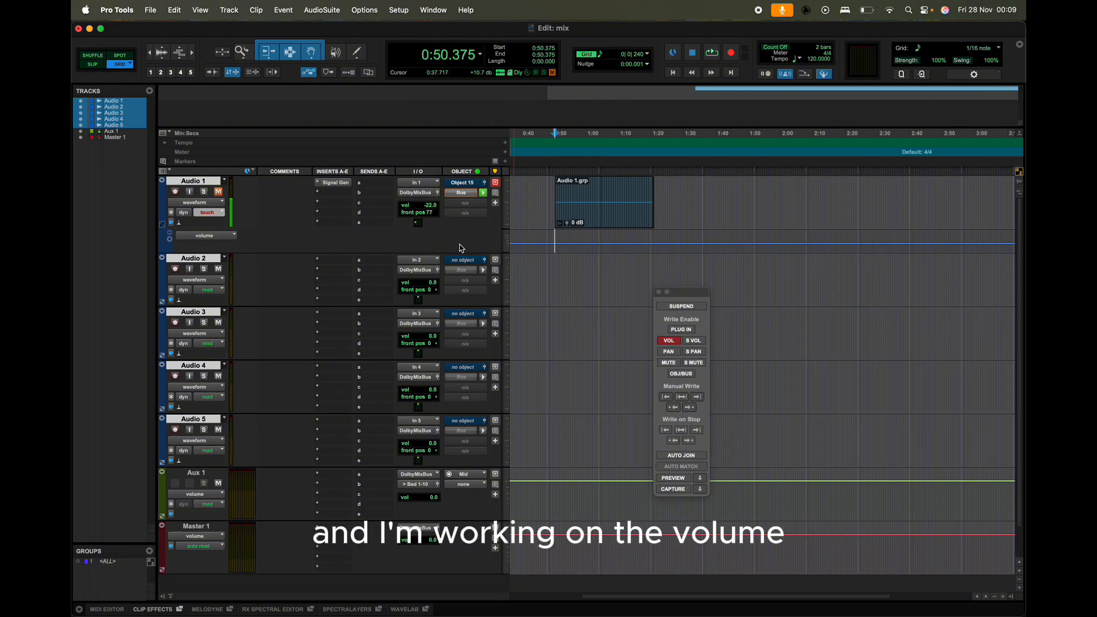
{"action": "left_click", "coordinate": [438, 194]}
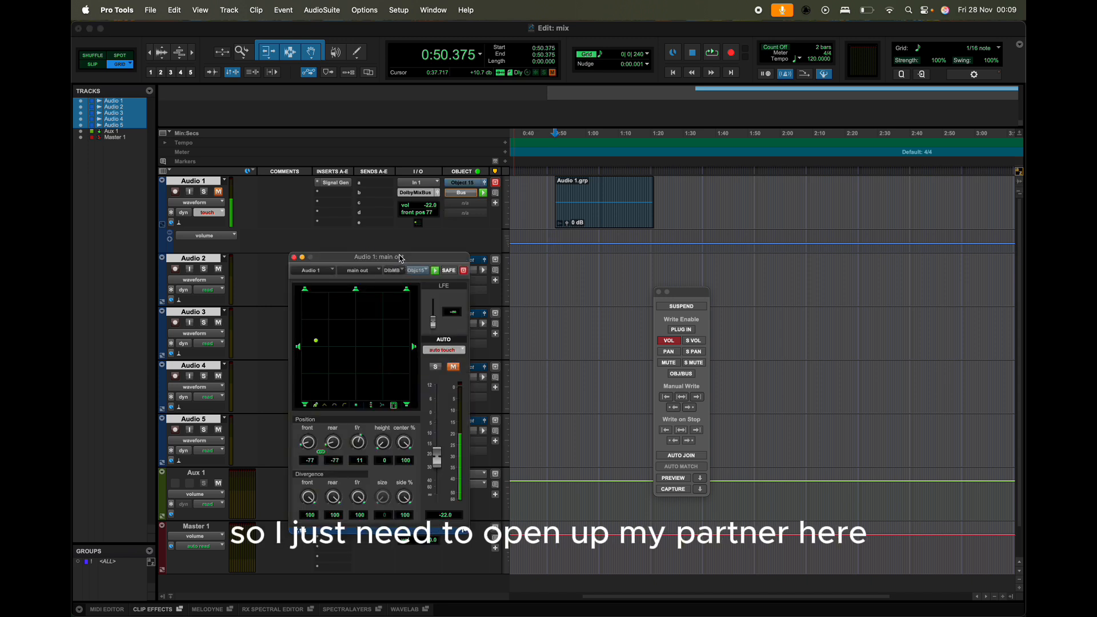
{"action": "left_click_drag", "start_coordinate": [343, 257], "coordinate": [856, 248]}
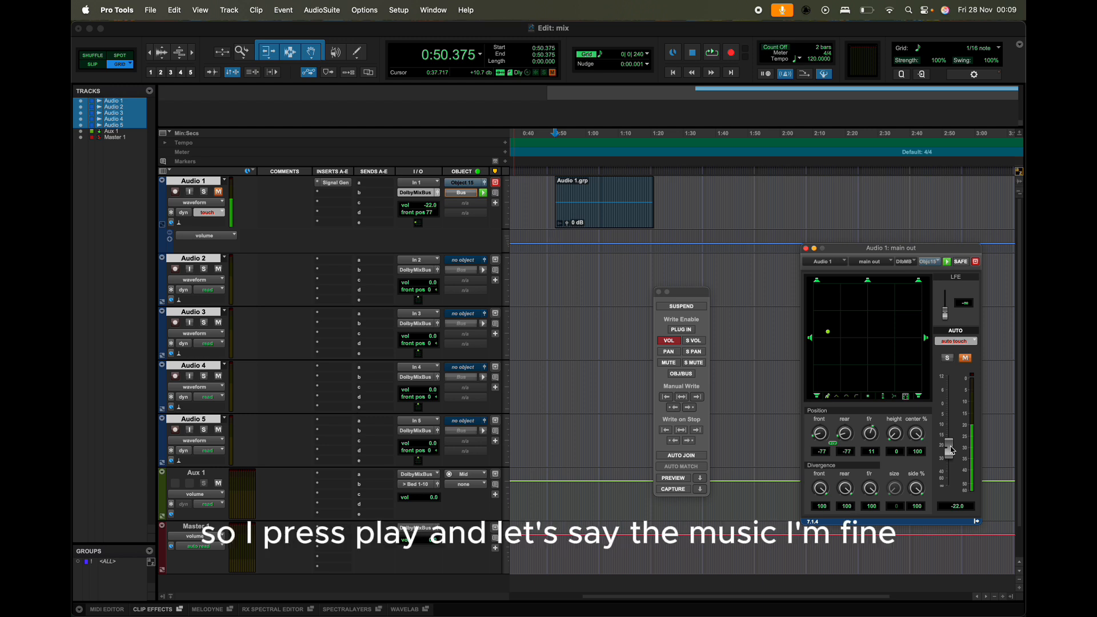
Step: During playback, ride Audio 1's volume fader up and back down in touch mode, then stop
{"action": "key", "text": "space"}
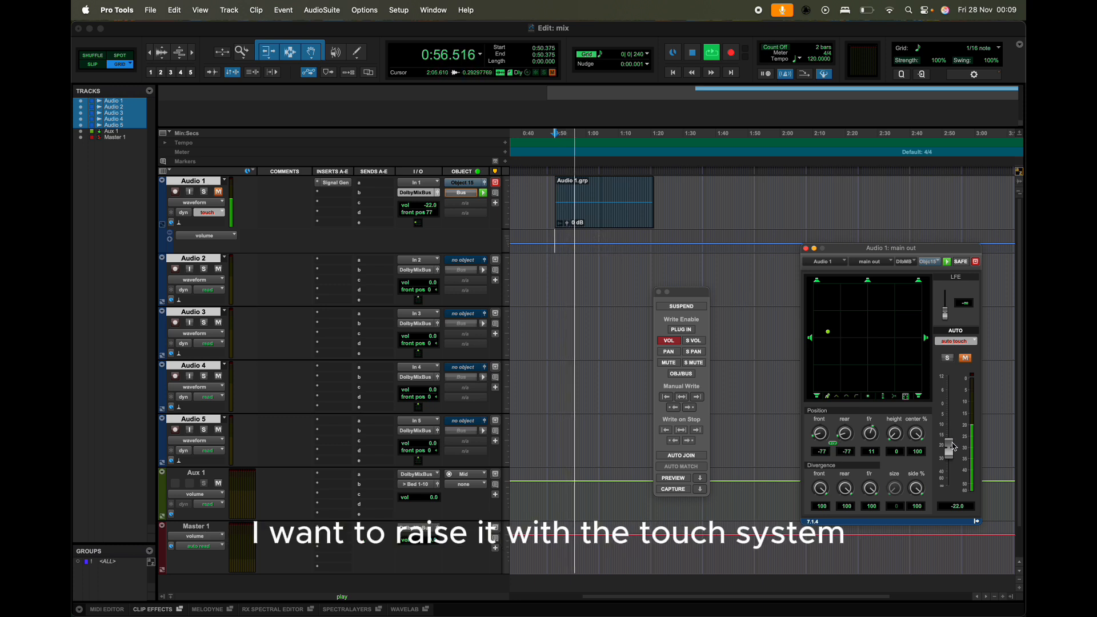
{"action": "left_click", "coordinate": [953, 451]}
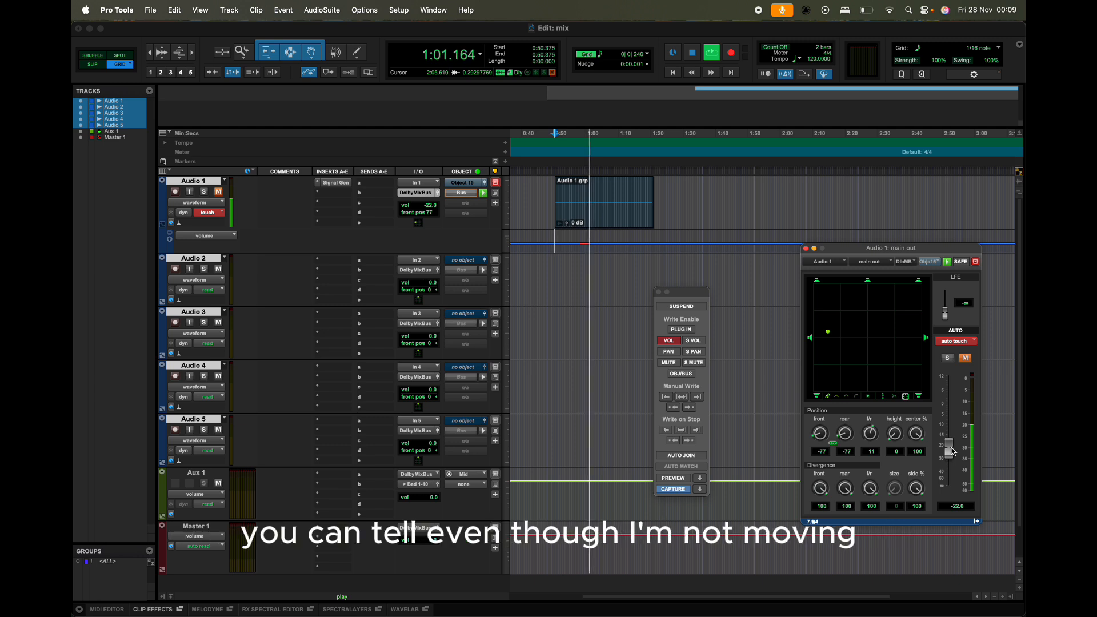
{"action": "left_click_drag", "start_coordinate": [952, 452], "coordinate": [957, 430]}
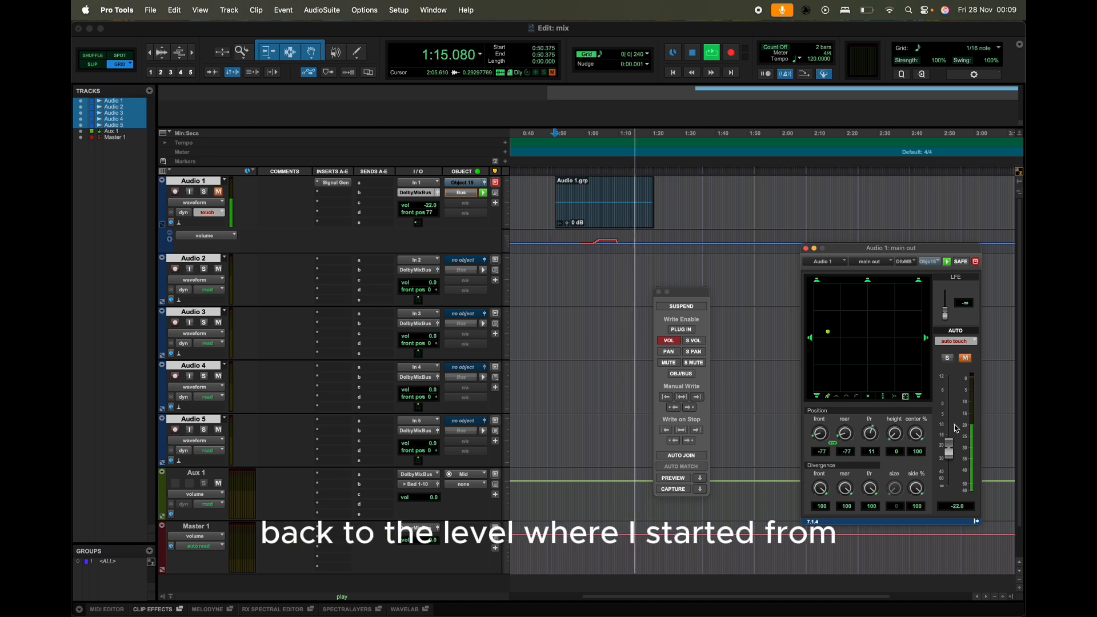
{"action": "key", "text": "space"}
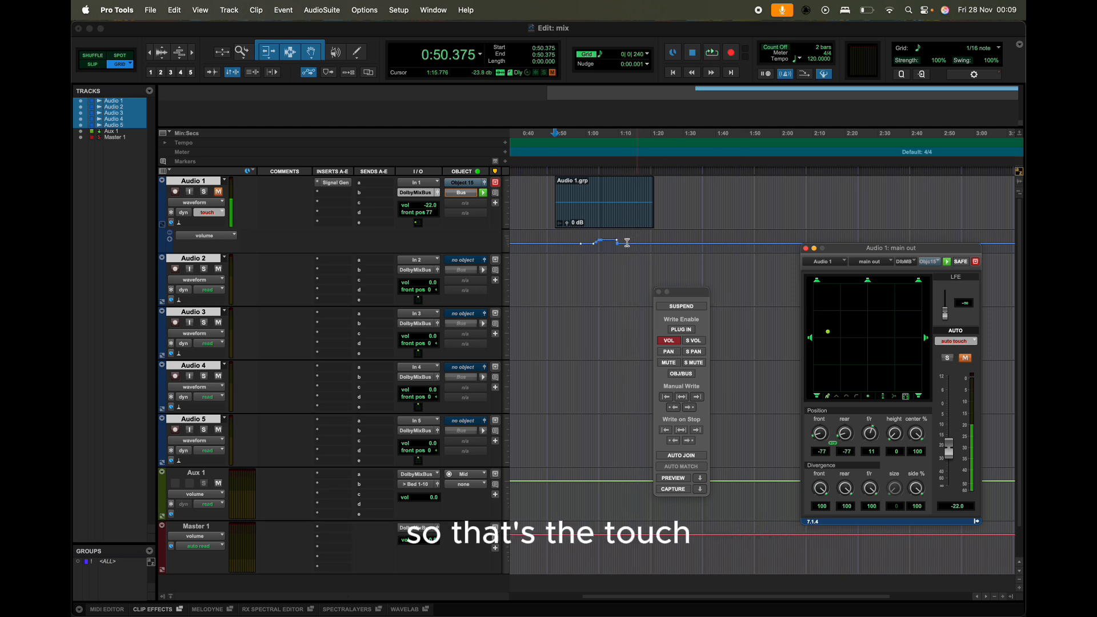
Step: Zoom and scroll the timeline to examine the recorded volume automation curve
{"action": "scroll", "coordinate": [621, 248], "scroll_direction": "up", "scroll_amount": 6}
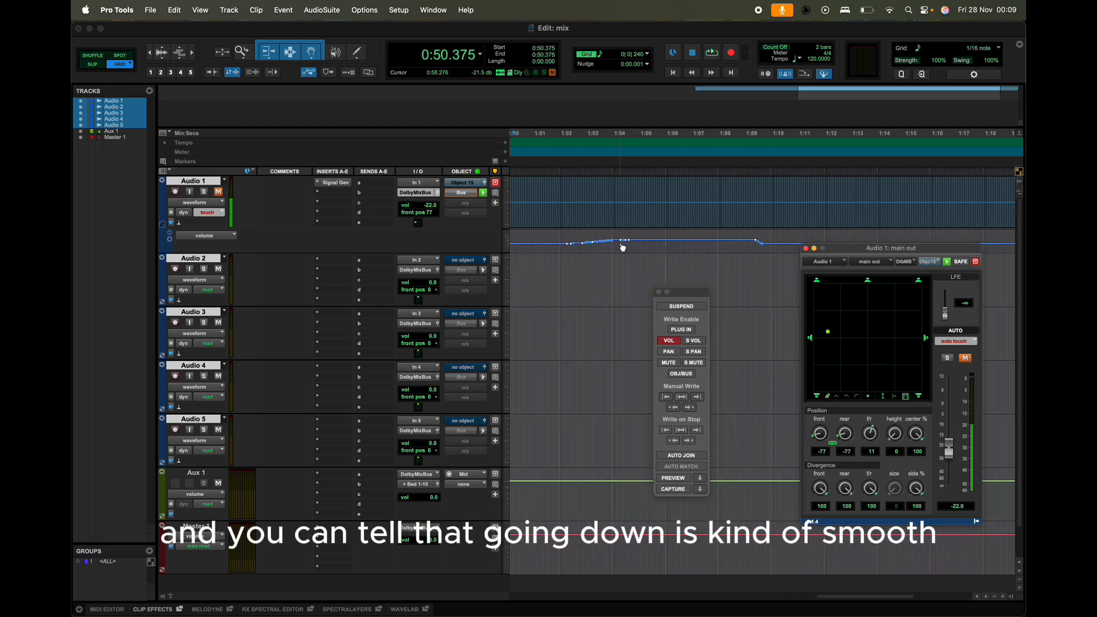
{"action": "scroll", "coordinate": [621, 245], "scroll_direction": "up", "scroll_amount": 4}
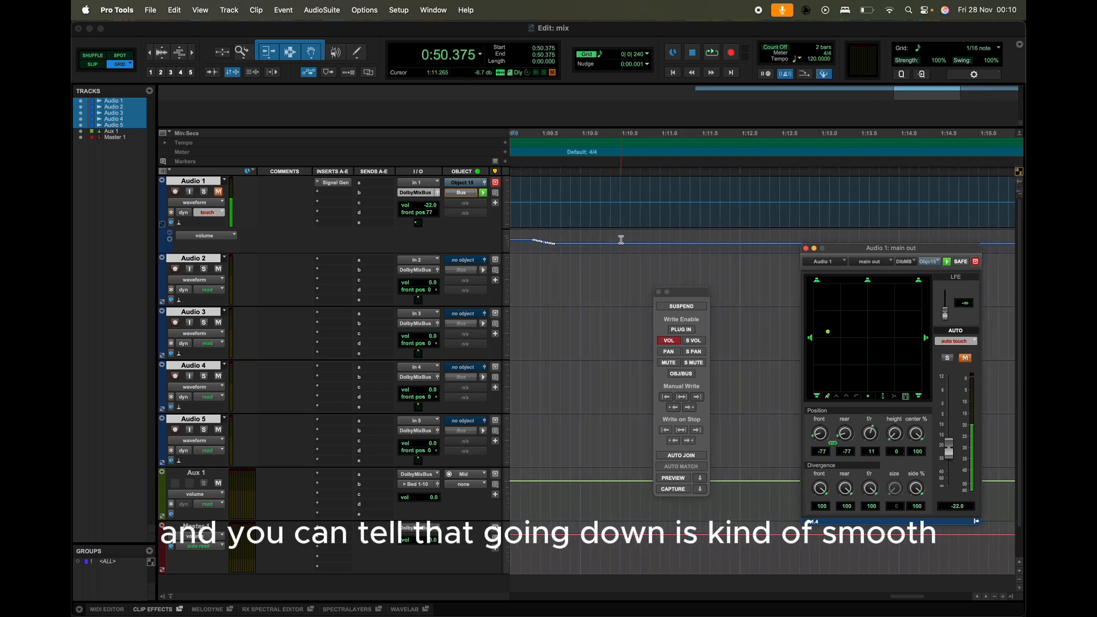
{"action": "scroll", "coordinate": [577, 249], "scroll_direction": "down", "scroll_amount": 4}
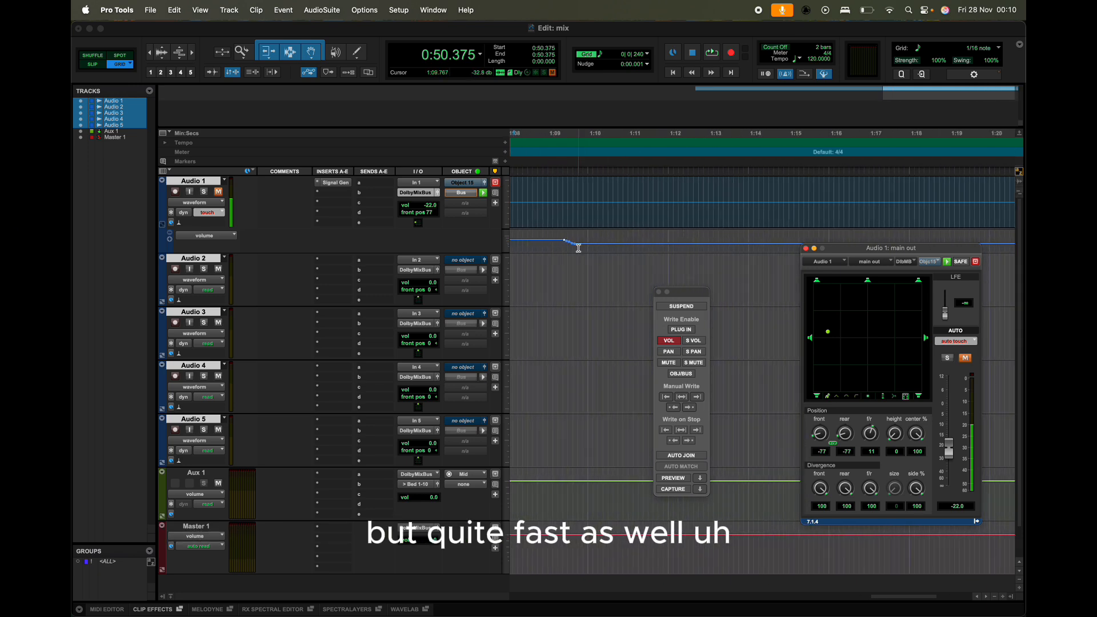
{"action": "scroll", "coordinate": [586, 253], "scroll_direction": "down", "scroll_amount": 2}
{"action": "scroll", "coordinate": [586, 253], "scroll_direction": "left", "scroll_amount": 3}
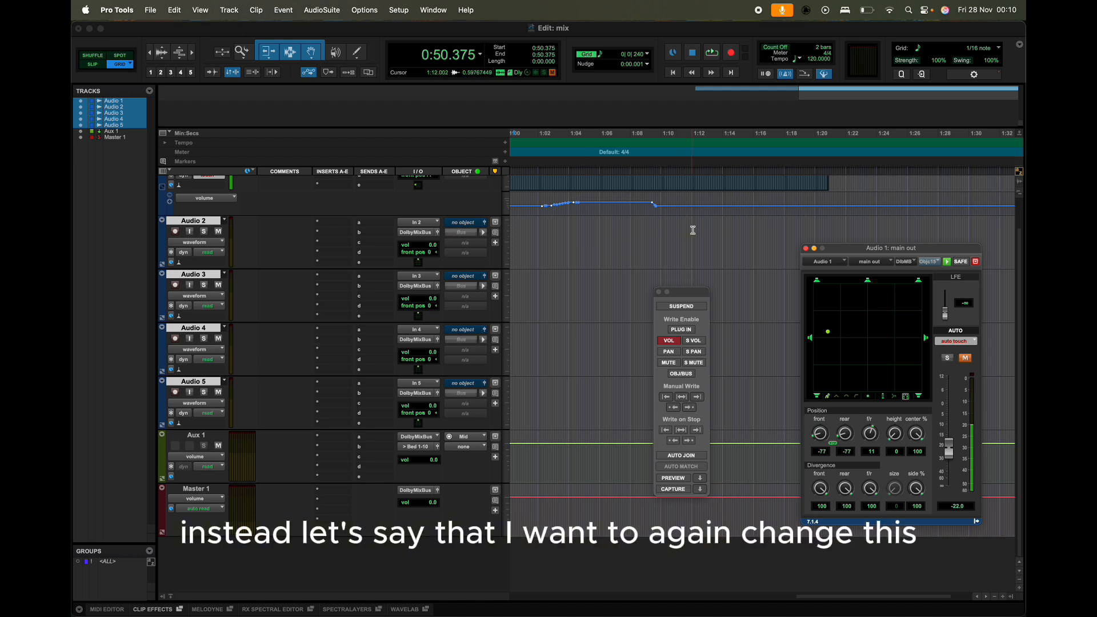
Step: Place the cursor at 1:12.125 and switch Audio 1's automation mode to latch
{"action": "left_click", "coordinate": [694, 202]}
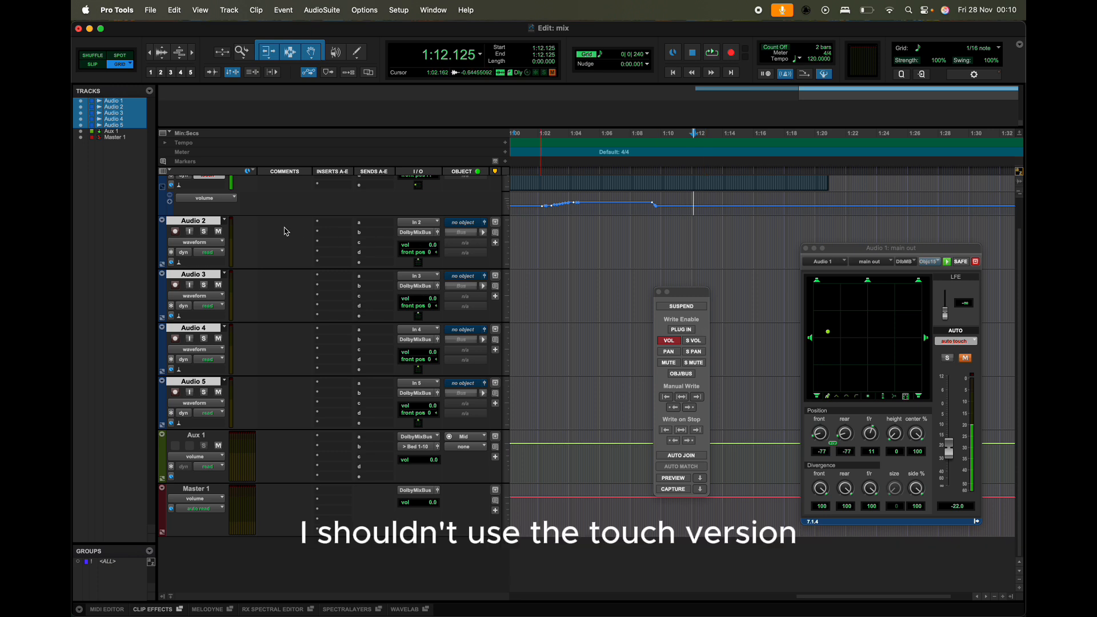
{"action": "scroll", "coordinate": [286, 231], "scroll_direction": "up", "scroll_amount": 2}
{"action": "left_click", "coordinate": [214, 213]}
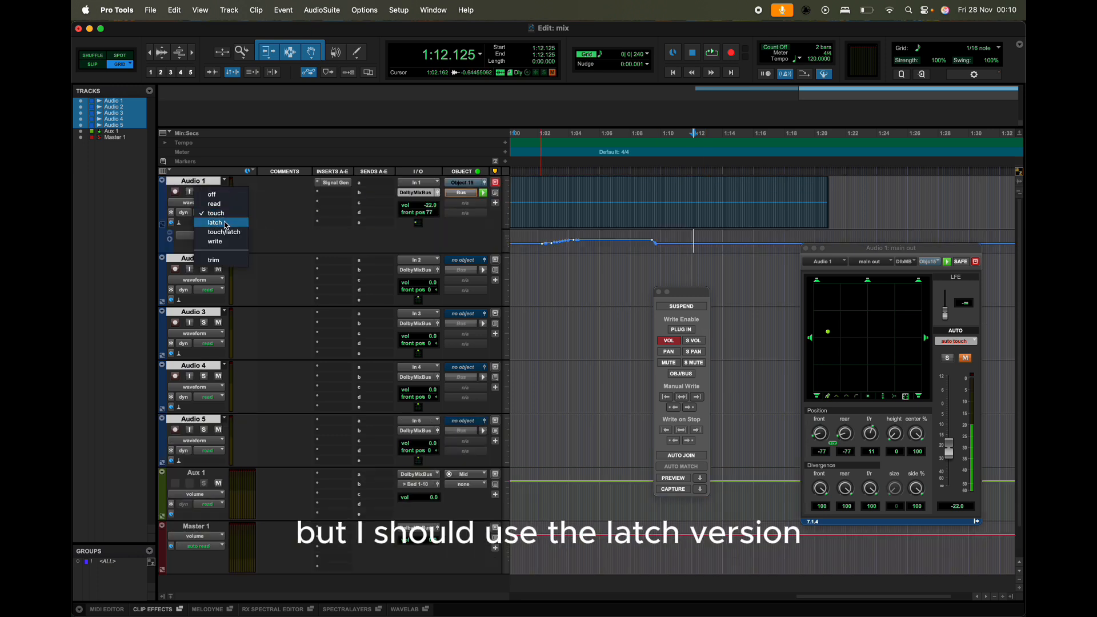
{"action": "left_click", "coordinate": [227, 225]}
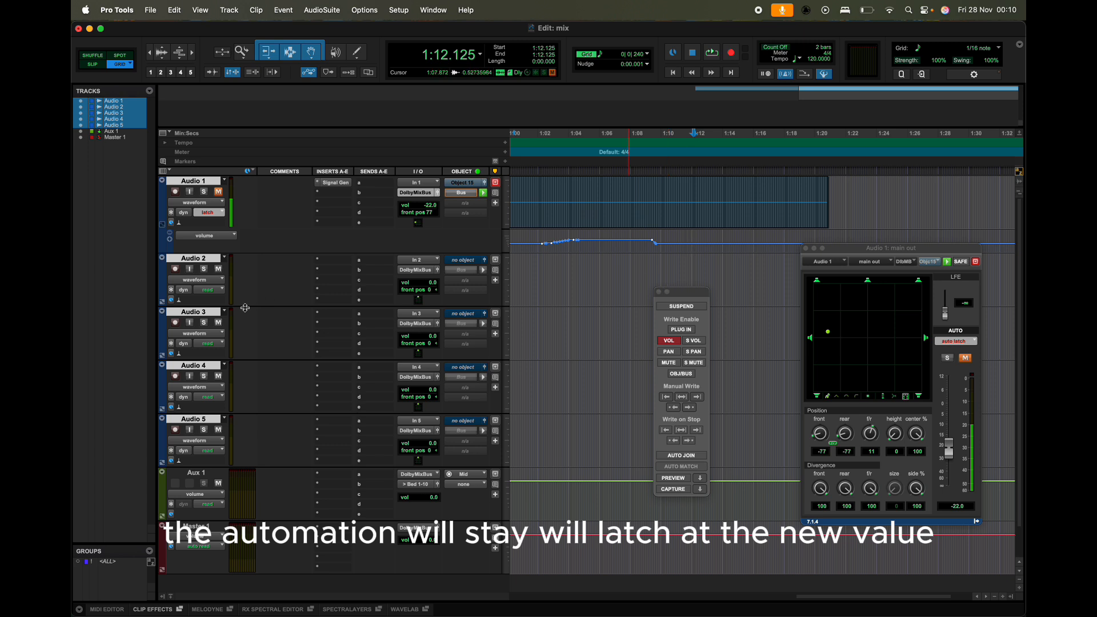
Step: During playback, raise Audio 1's volume fader to about -6.7 dB in latch mode, then stop
{"action": "key", "text": "space"}
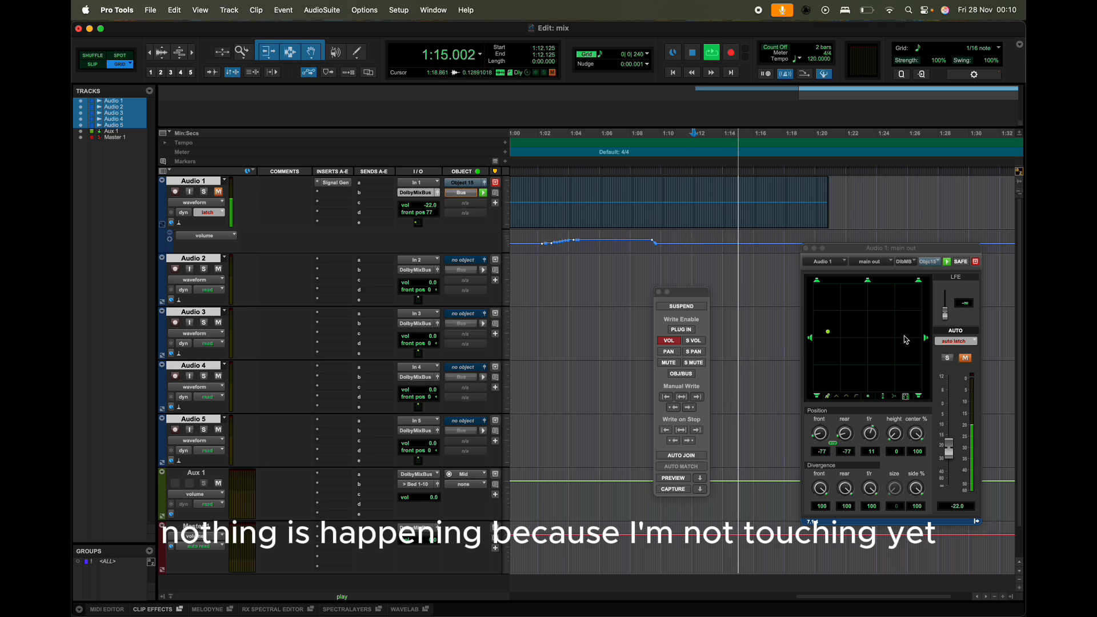
{"action": "left_click", "coordinate": [949, 450]}
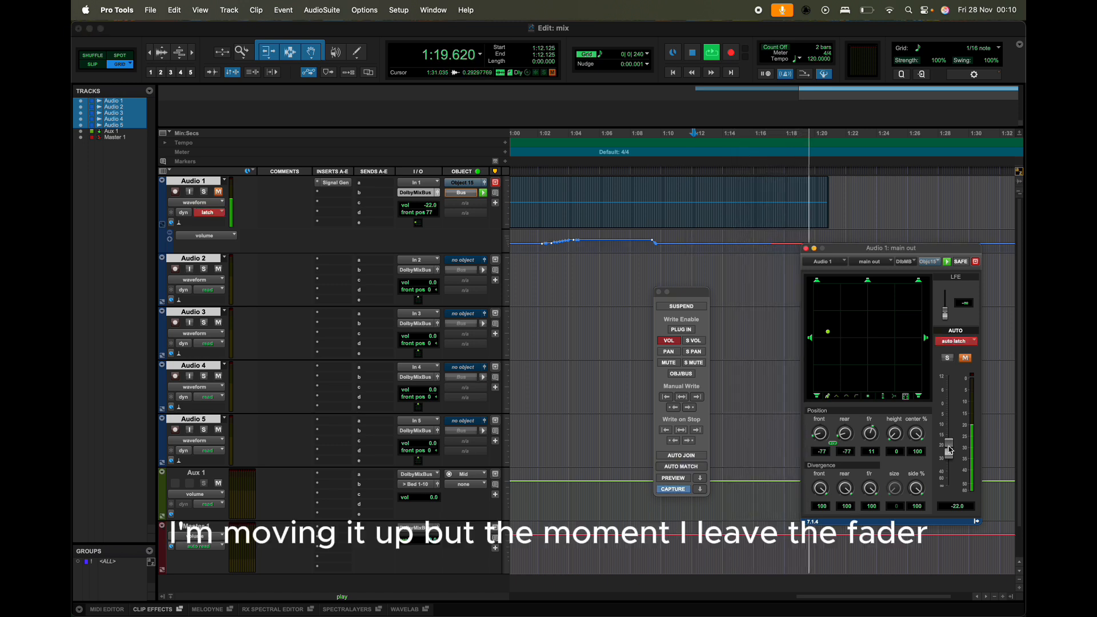
{"action": "left_click_drag", "start_coordinate": [949, 450], "coordinate": [953, 427]}
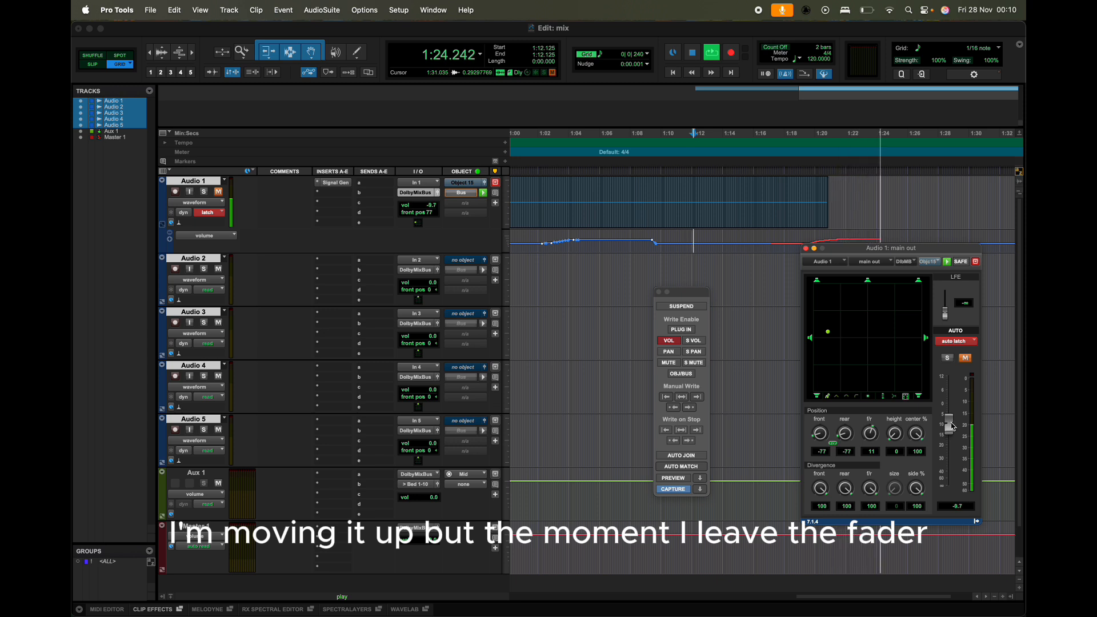
{"action": "left_click_drag", "start_coordinate": [908, 249], "coordinate": [855, 305]}
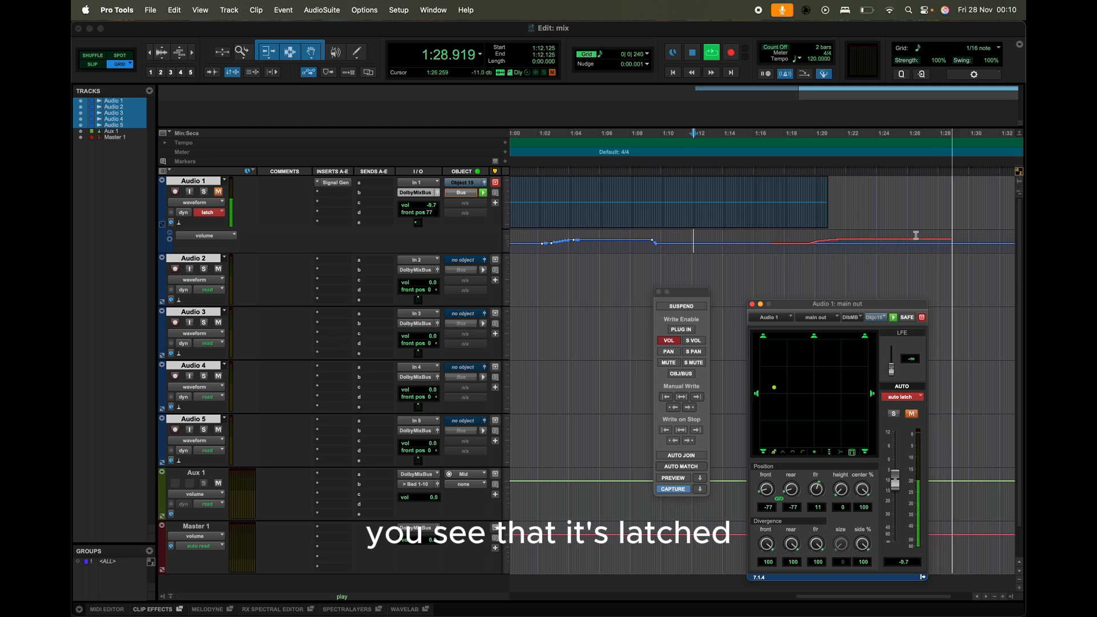
{"action": "key", "text": "space"}
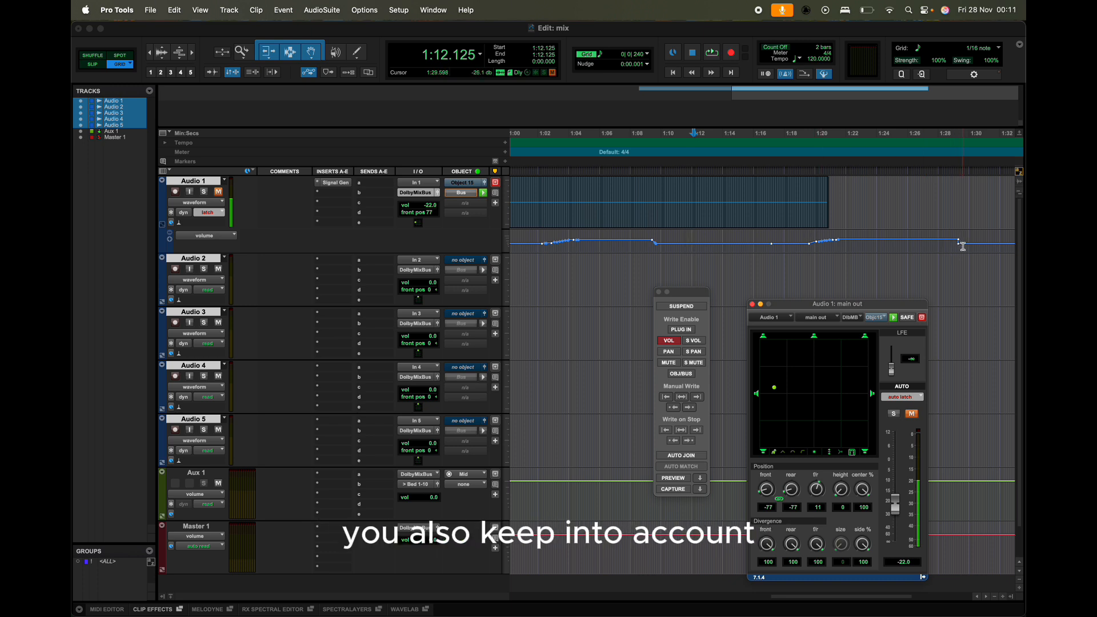
Step: Switch Audio 3's automation mode to touch, then write, then back to read
{"action": "left_click", "coordinate": [210, 215]}
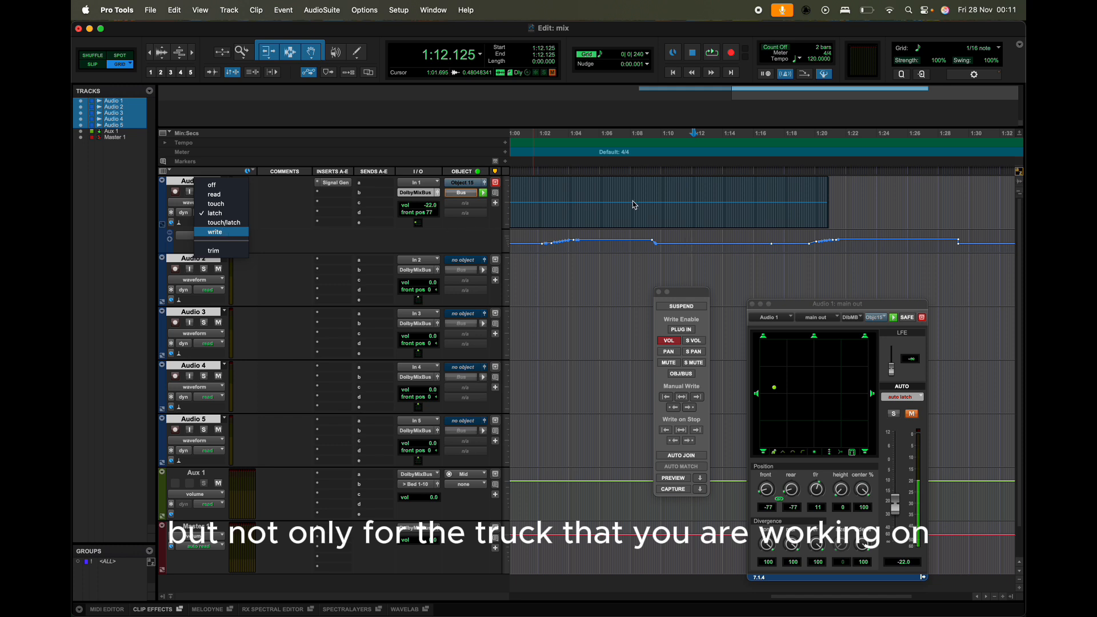
{"action": "left_click", "coordinate": [473, 246]}
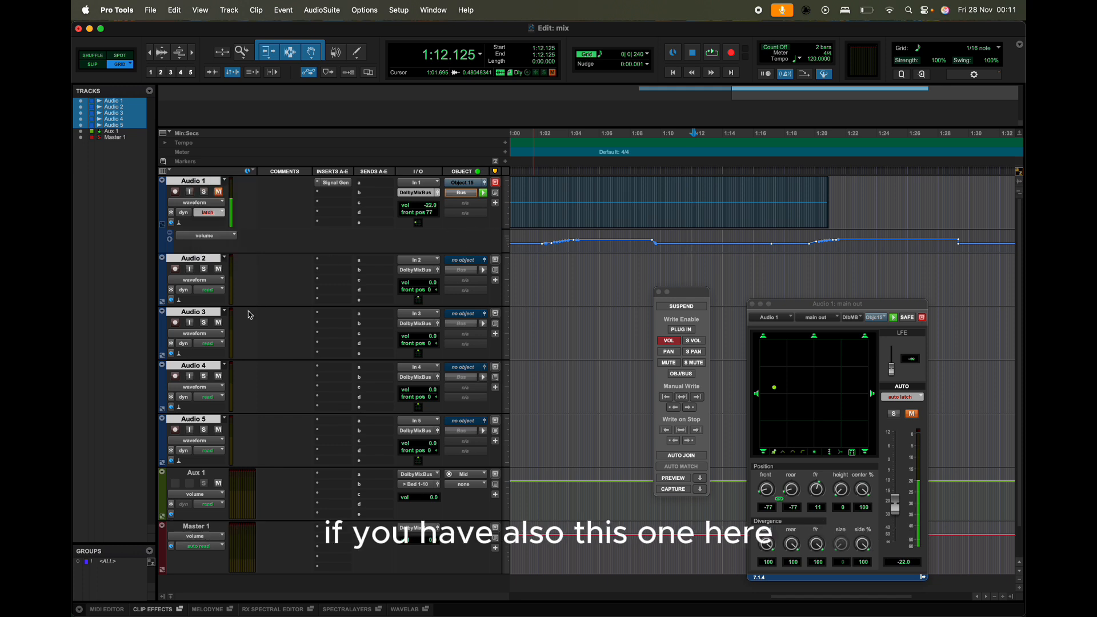
{"action": "left_click", "coordinate": [208, 345]}
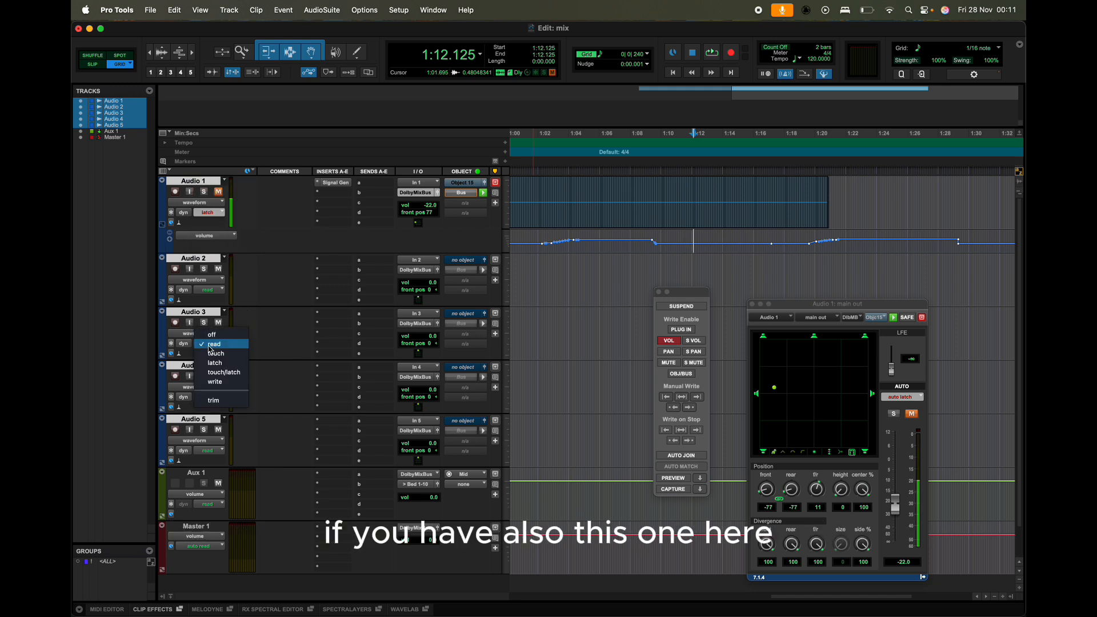
{"action": "left_click", "coordinate": [212, 356]}
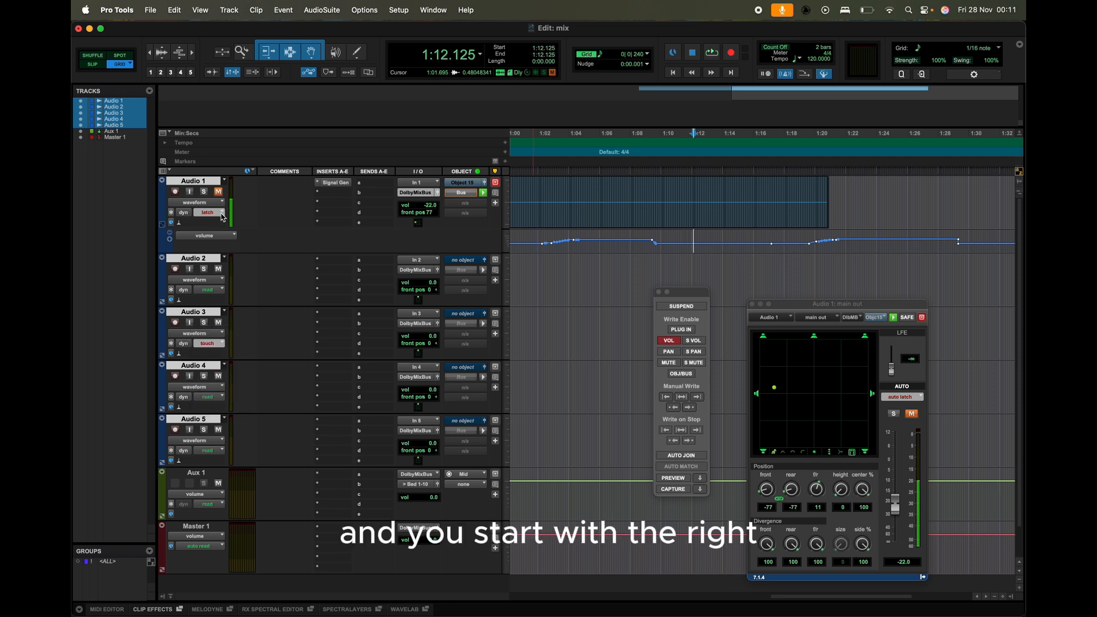
{"action": "left_click", "coordinate": [208, 344]}
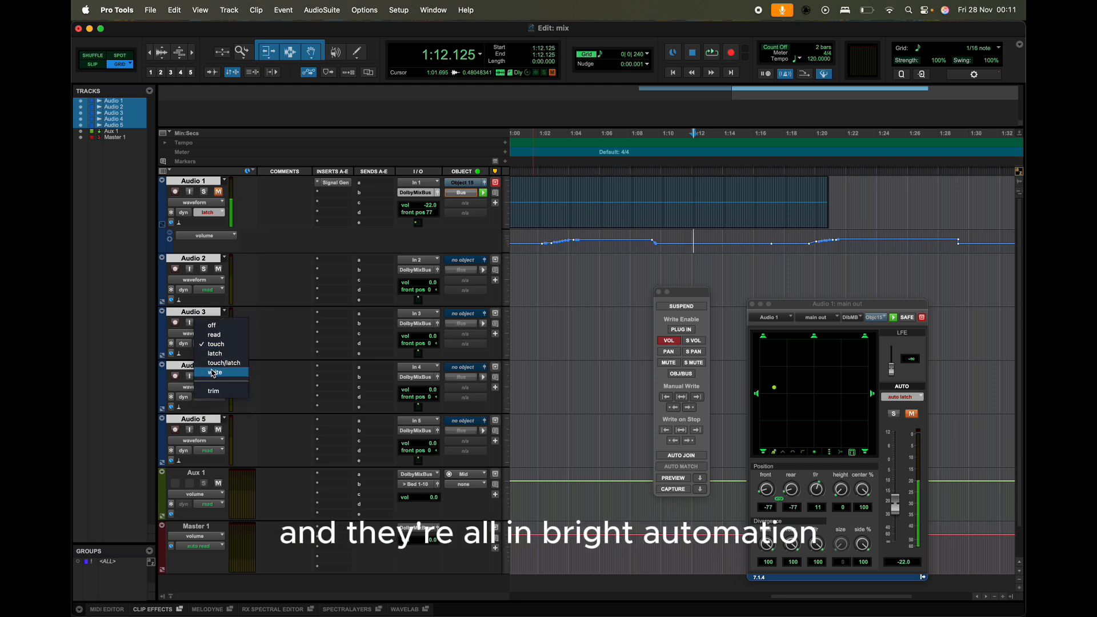
{"action": "left_click", "coordinate": [212, 370]}
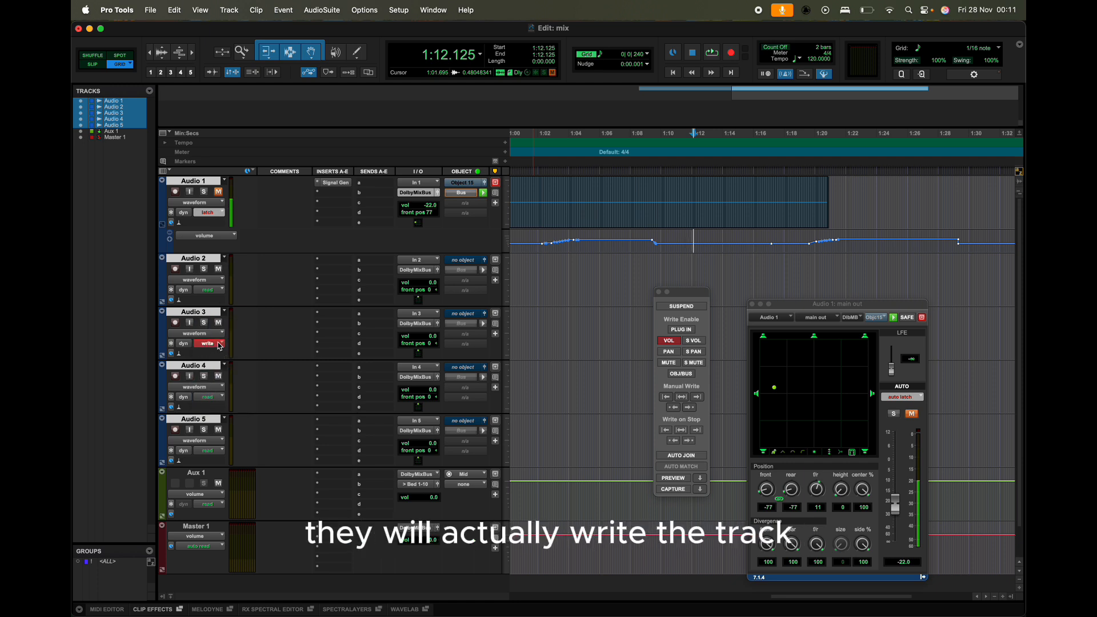
{"action": "left_click", "coordinate": [220, 346]}
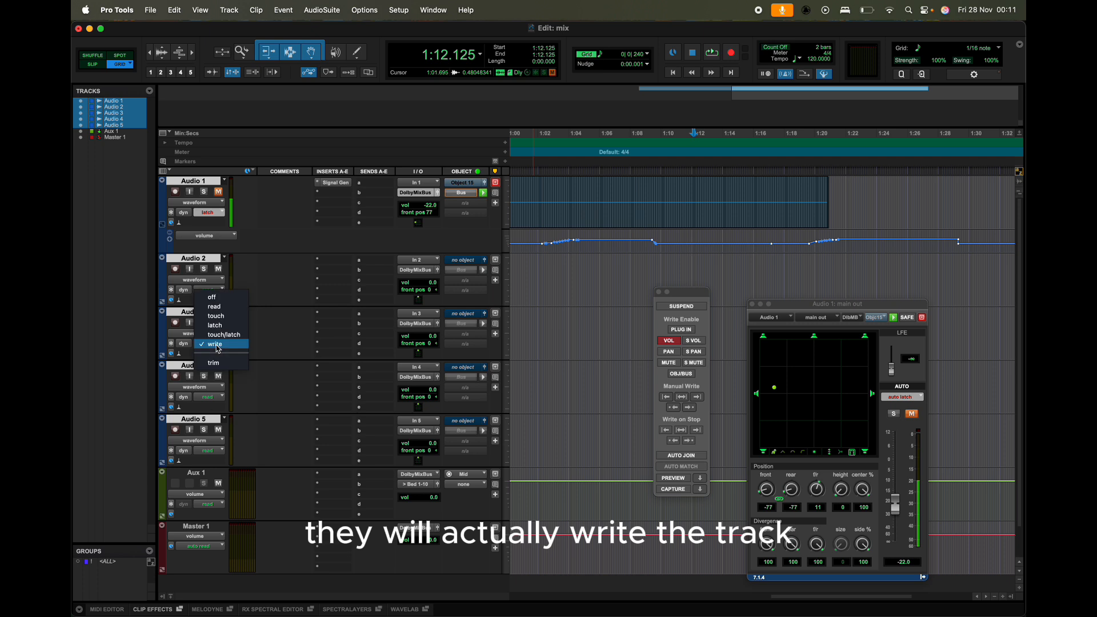
{"action": "left_click", "coordinate": [225, 308]}
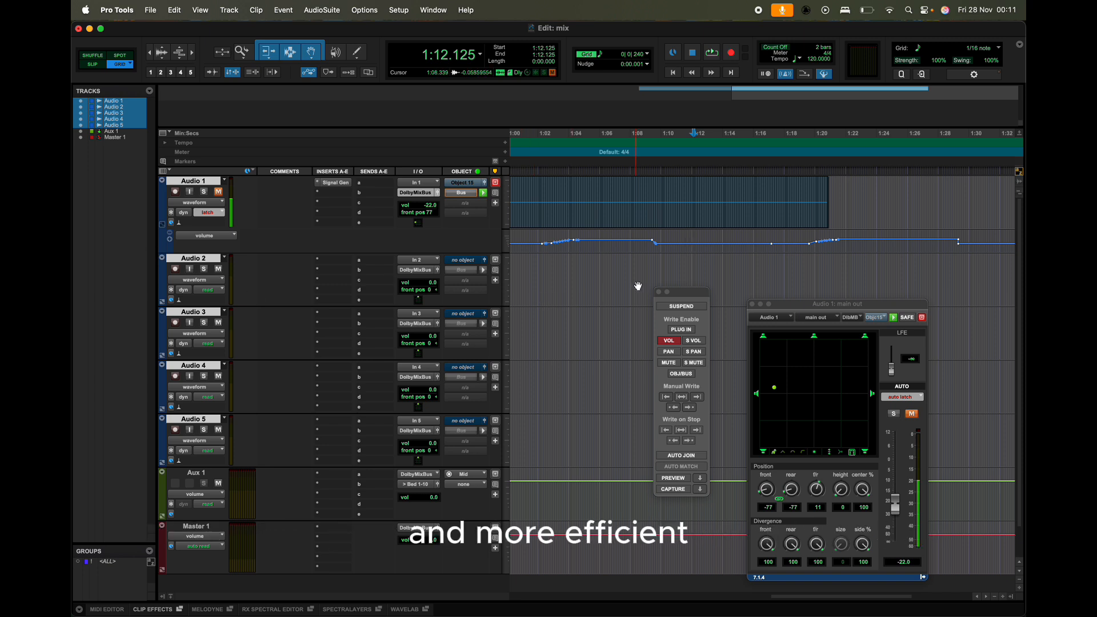
Step: Move the automation window aside and delete all of Audio 1's recorded volume automation breakpoints
{"action": "left_click_drag", "start_coordinate": [692, 295], "coordinate": [633, 294]}
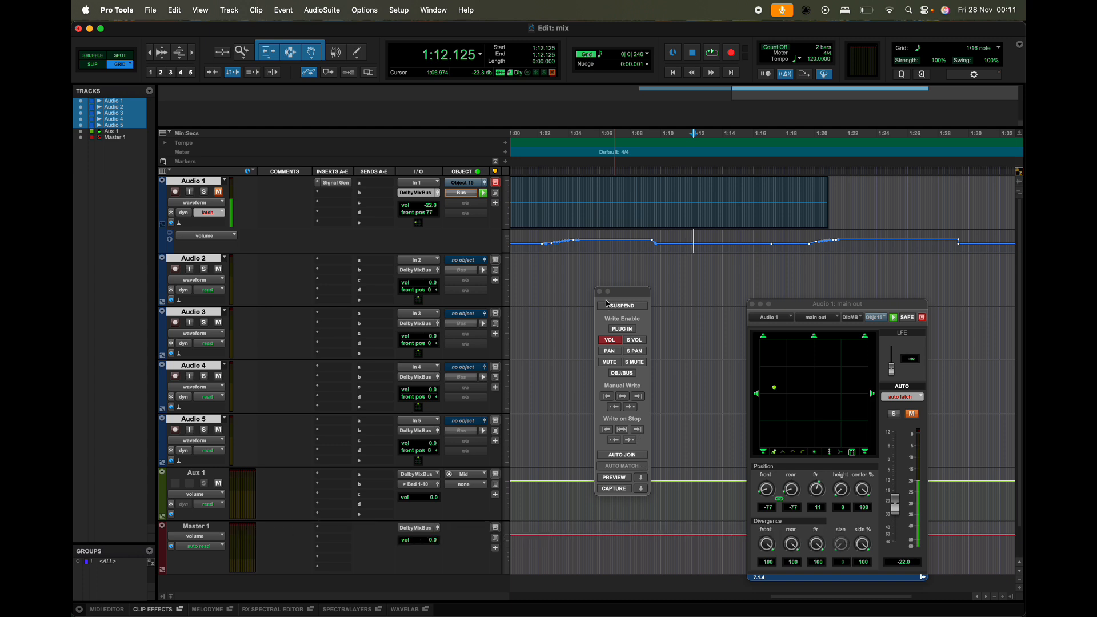
{"action": "left_click_drag", "start_coordinate": [536, 241], "coordinate": [821, 236]}
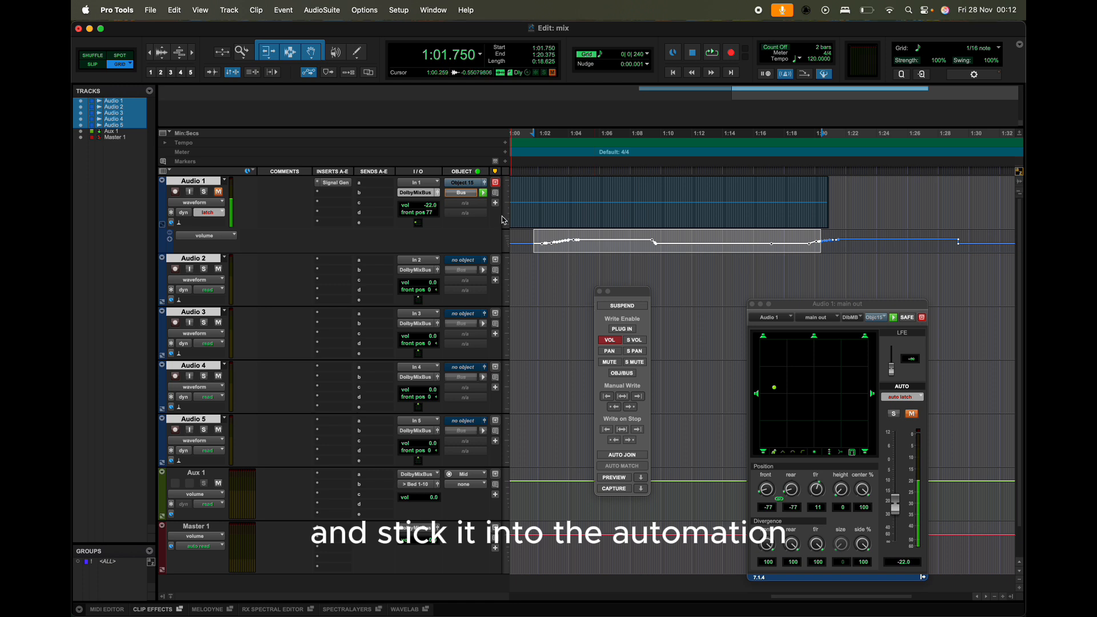
{"action": "left_click_drag", "start_coordinate": [522, 238], "coordinate": [848, 240]}
{"action": "key", "text": "Delete"}
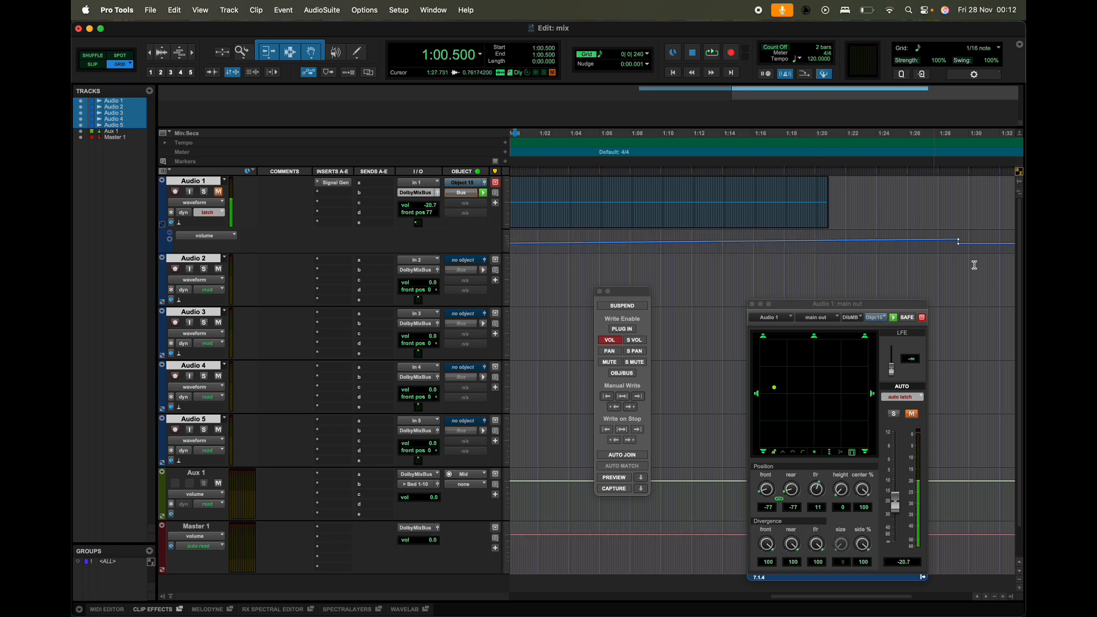
{"action": "left_click_drag", "start_coordinate": [969, 240], "coordinate": [886, 240]}
{"action": "key", "text": "Delete"}
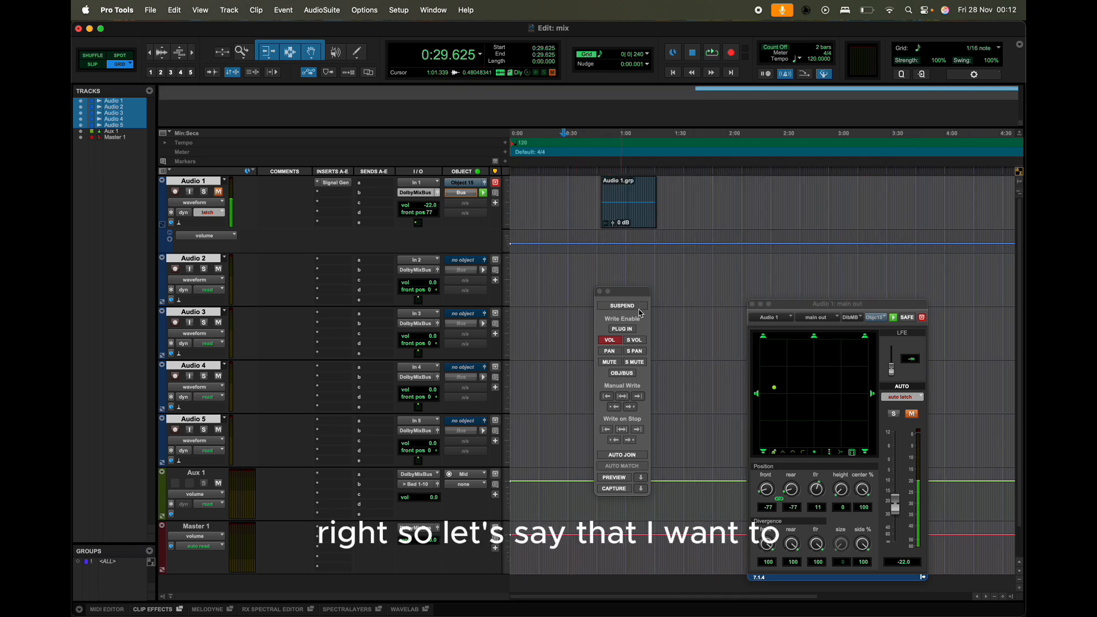
Step: Select Audio 1's volume lane from about 0:49.5 to 1:22.75 and play the section in latch mode
{"action": "left_click", "coordinate": [600, 242]}
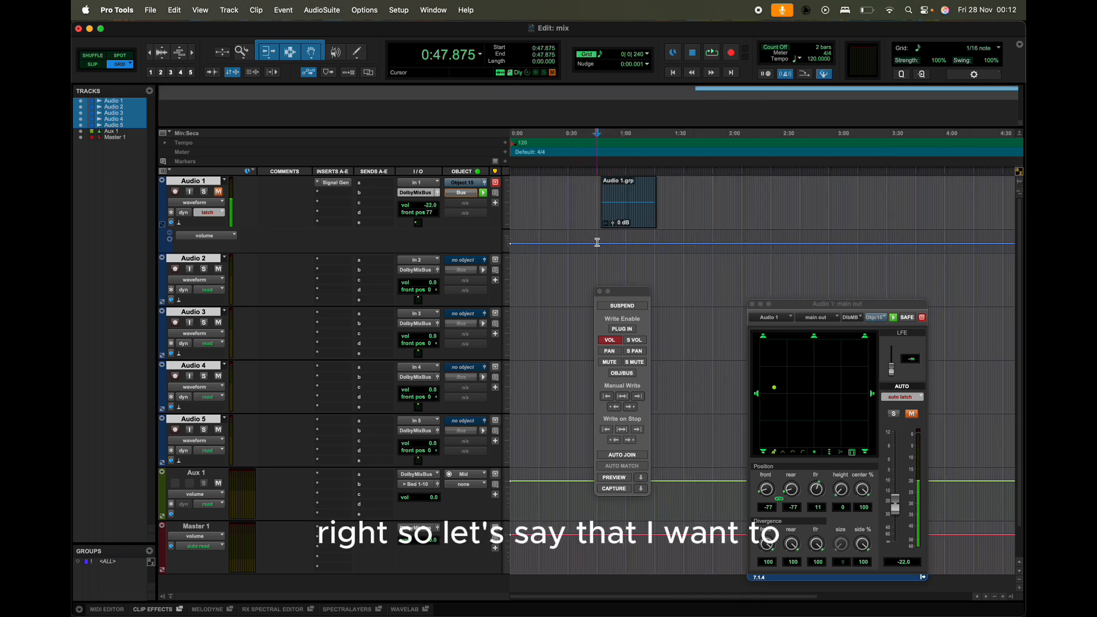
{"action": "left_click_drag", "start_coordinate": [601, 242], "coordinate": [661, 244]}
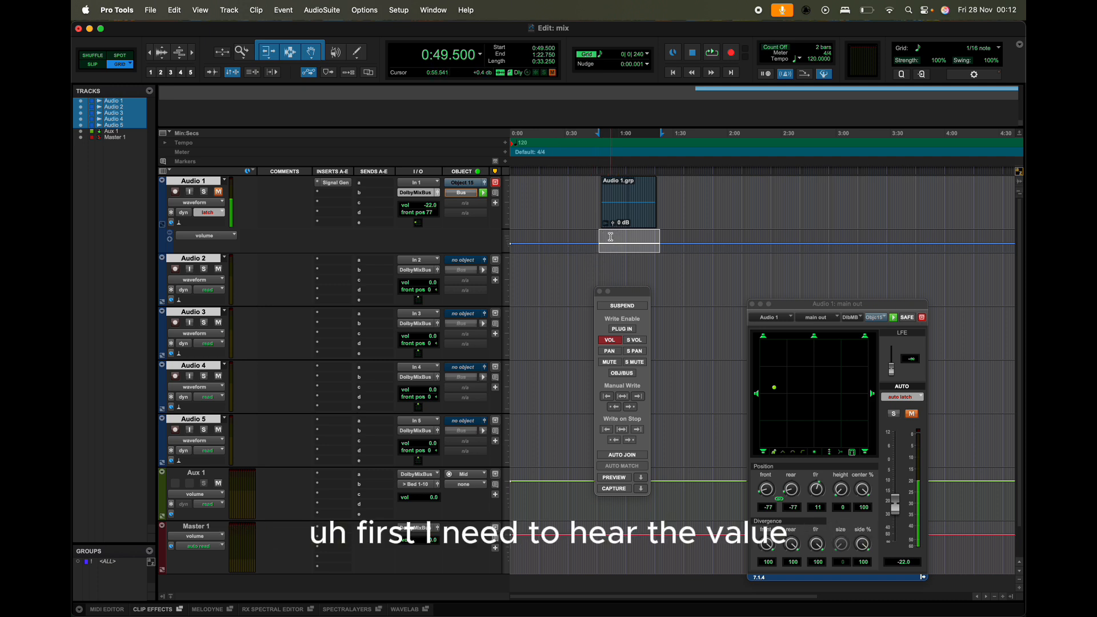
{"action": "key", "text": "space"}
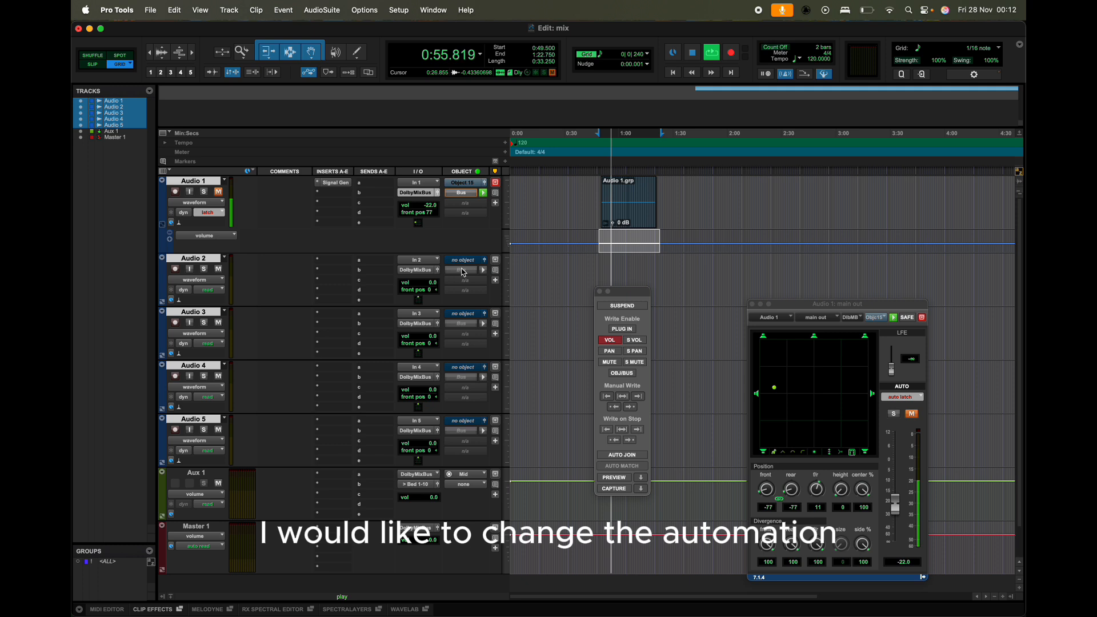
{"action": "left_click", "coordinate": [209, 213]}
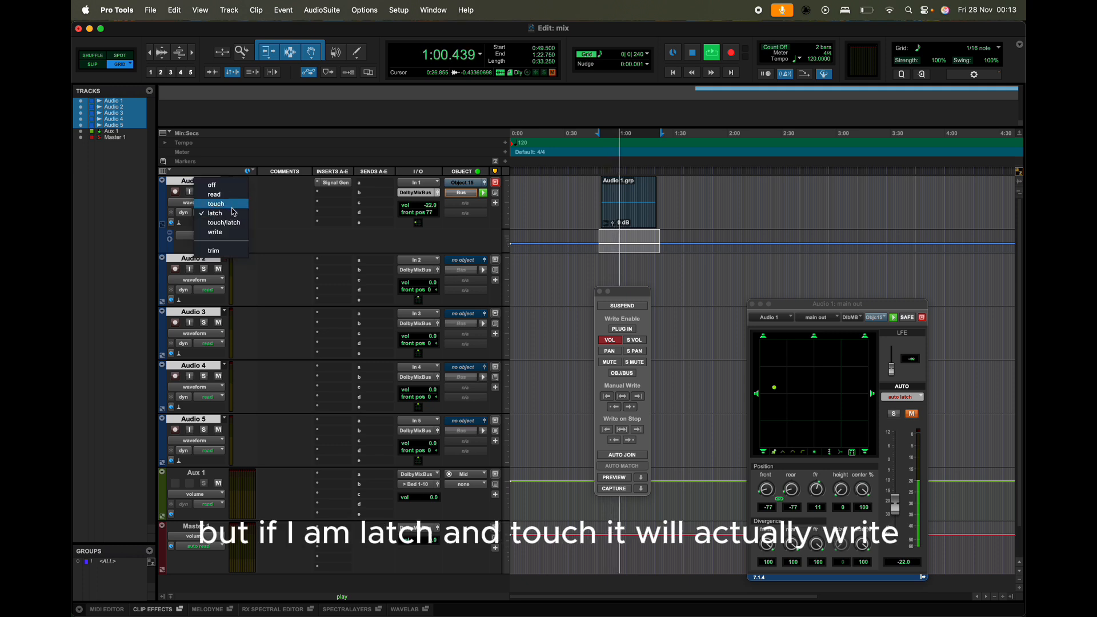
{"action": "left_click", "coordinate": [234, 213]}
{"action": "key", "text": "space"}
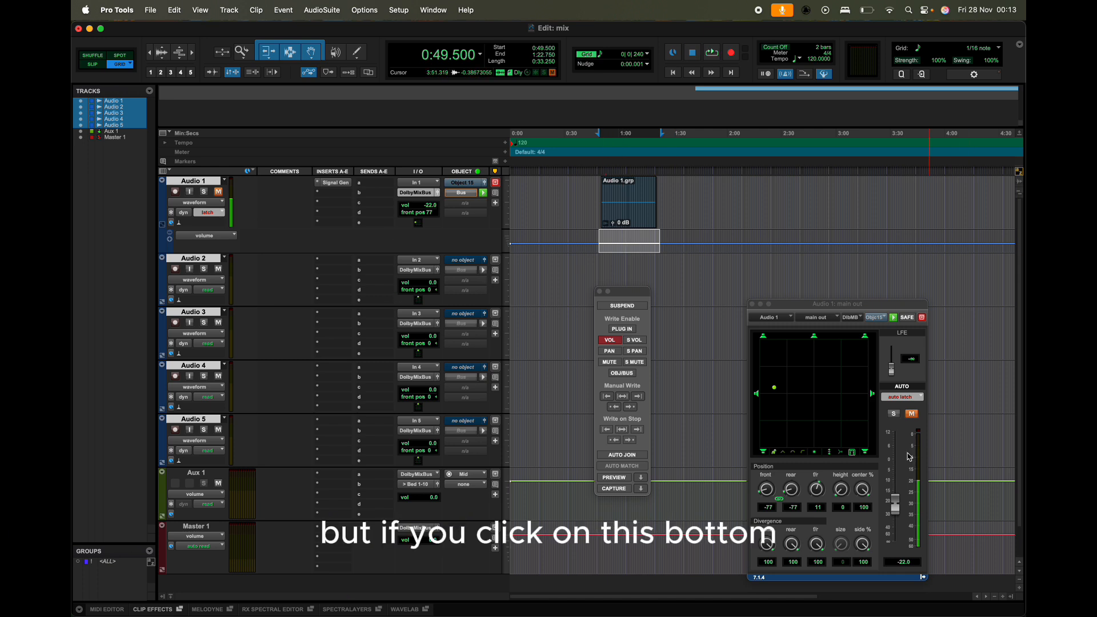
Step: Enable automation Preview, raise Audio 1's volume fader to about -16.3 dB during playback, then undo it
{"action": "left_click", "coordinate": [619, 481]}
{"action": "key", "text": "space"}
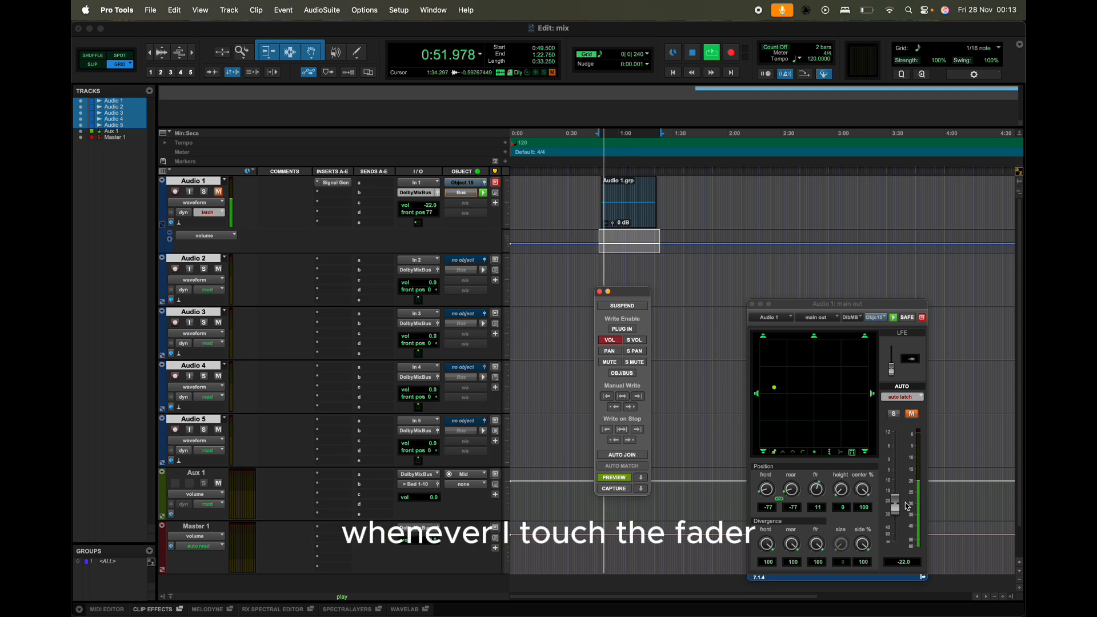
{"action": "left_click_drag", "start_coordinate": [900, 509], "coordinate": [901, 501]}
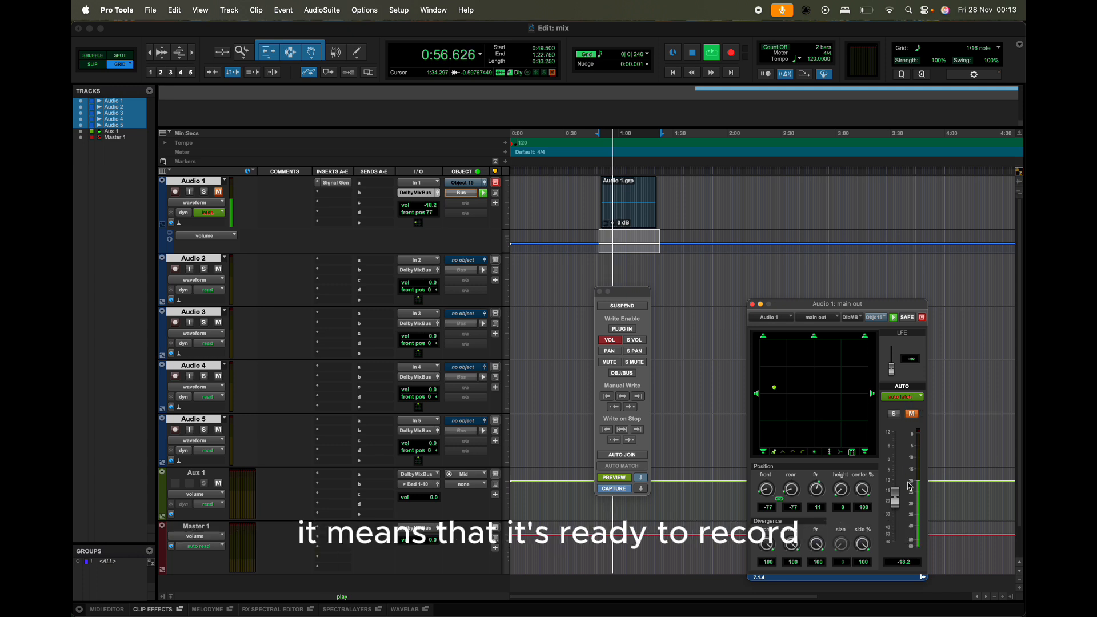
{"action": "mouse_move", "coordinate": [900, 500]}
{"action": "left_mouse_down"}
{"action": "mouse_move", "coordinate": [896, 468]}
{"action": "mouse_move", "coordinate": [895, 496]}
{"action": "left_mouse_up"}
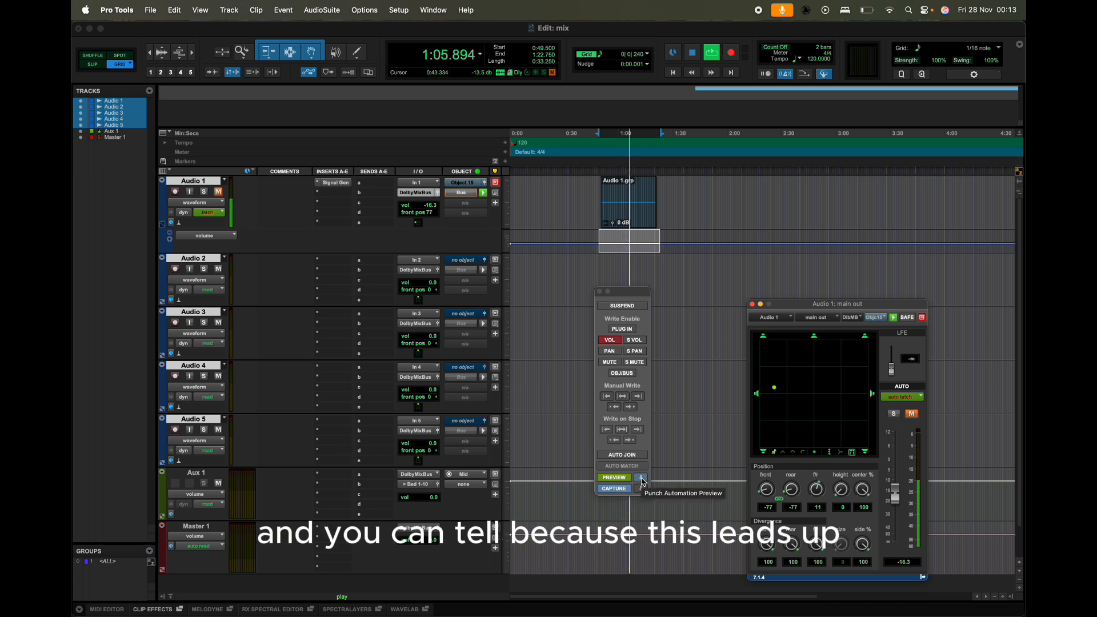
{"action": "key", "text": "space"}
{"action": "key", "text": "super+z"}
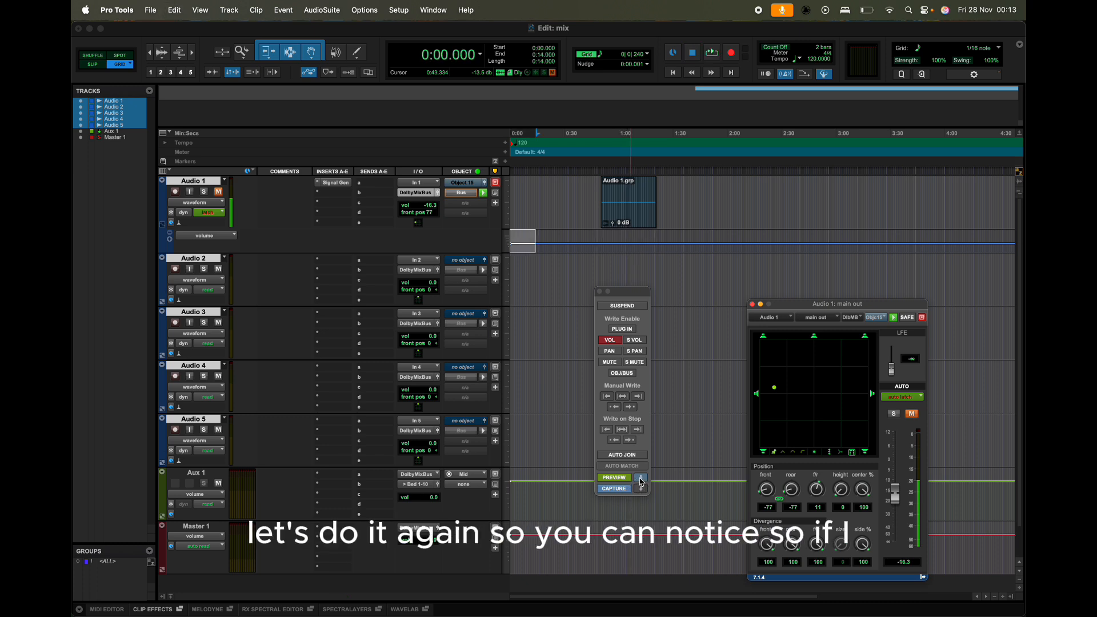
Step: With Preview on, select about 0:50 to 1:26.625 and raise Audio 1's volume fader to +12.0 dB during playback
{"action": "left_click", "coordinate": [647, 482]}
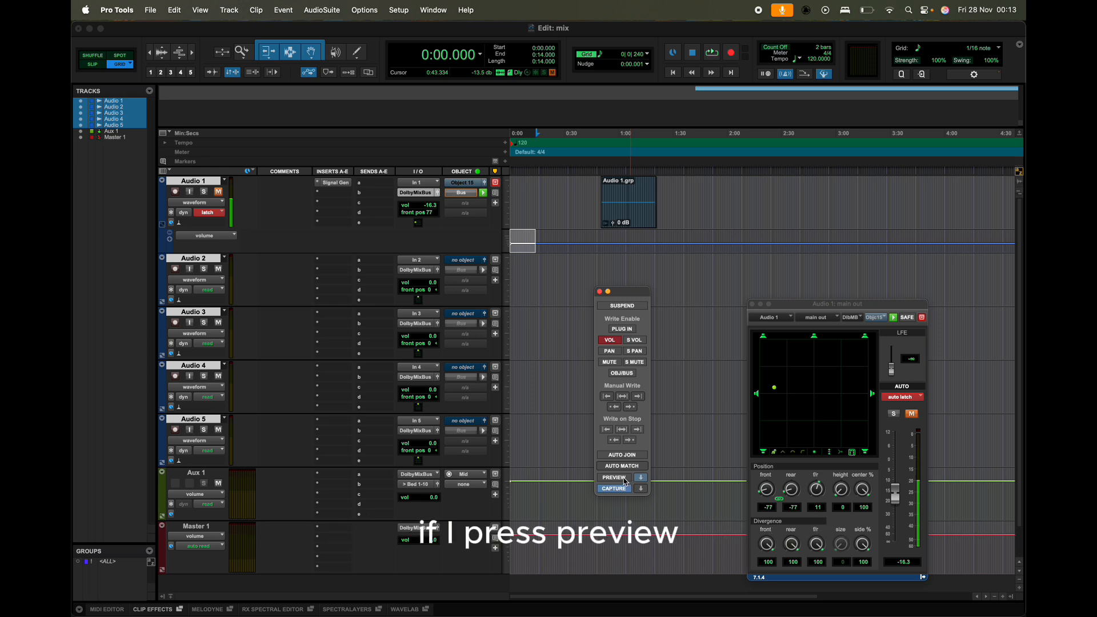
{"action": "left_click", "coordinate": [624, 478]}
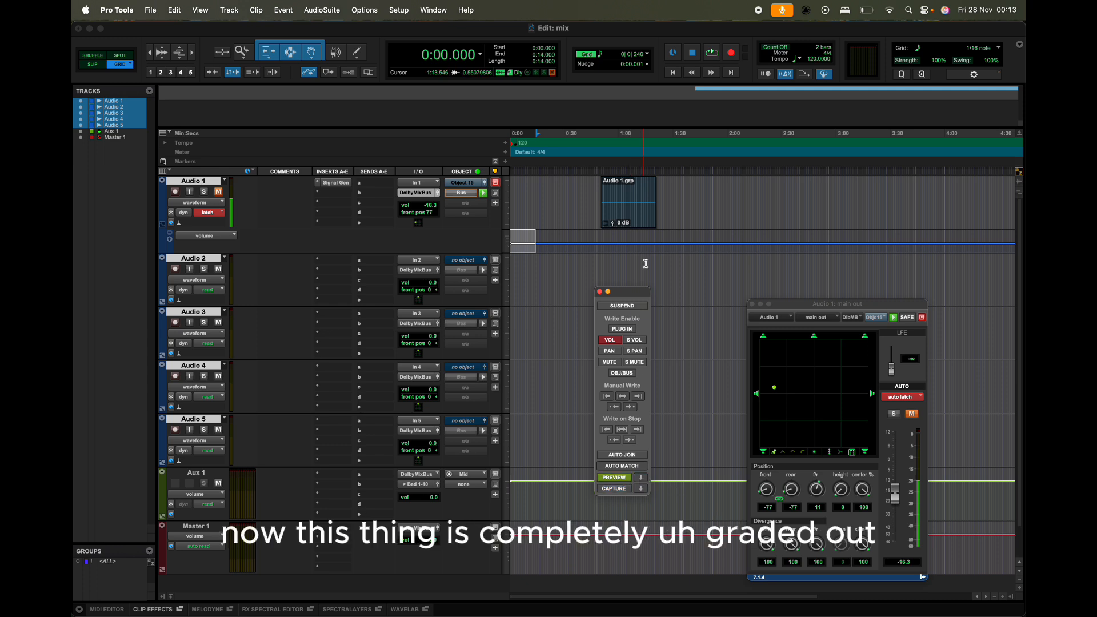
{"action": "left_click_drag", "start_coordinate": [601, 244], "coordinate": [667, 242]}
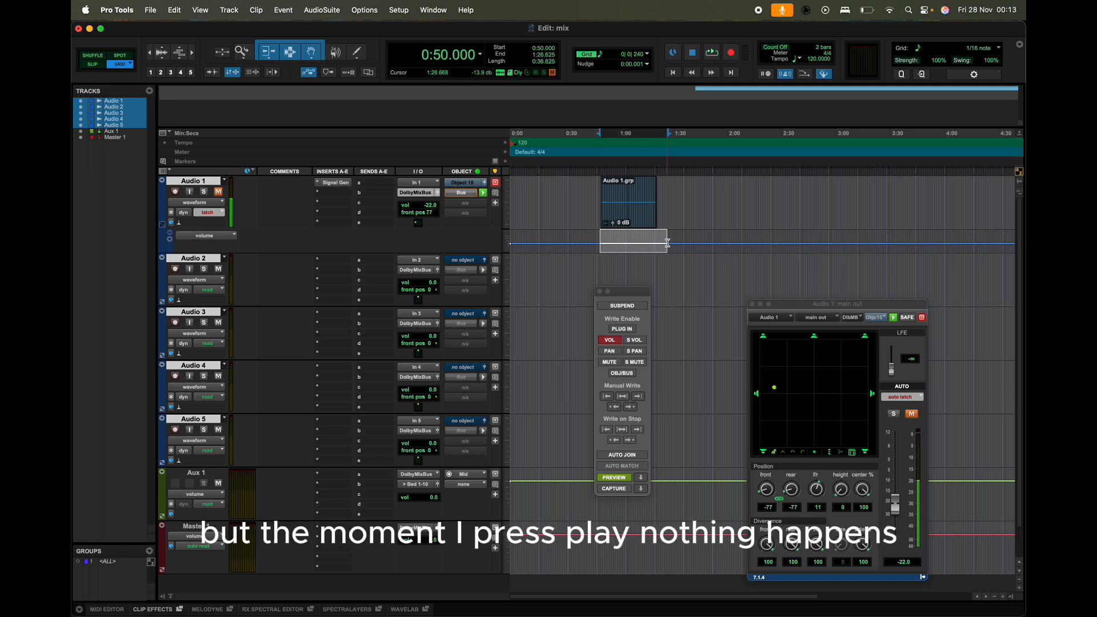
{"action": "key", "text": "space"}
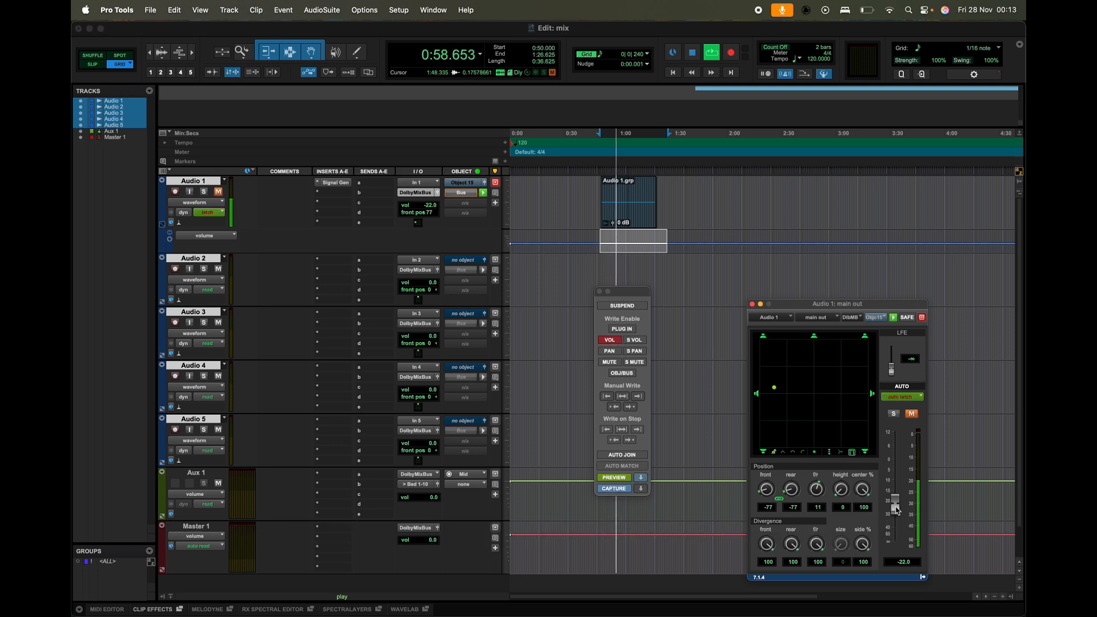
{"action": "left_click_drag", "start_coordinate": [897, 510], "coordinate": [896, 497]}
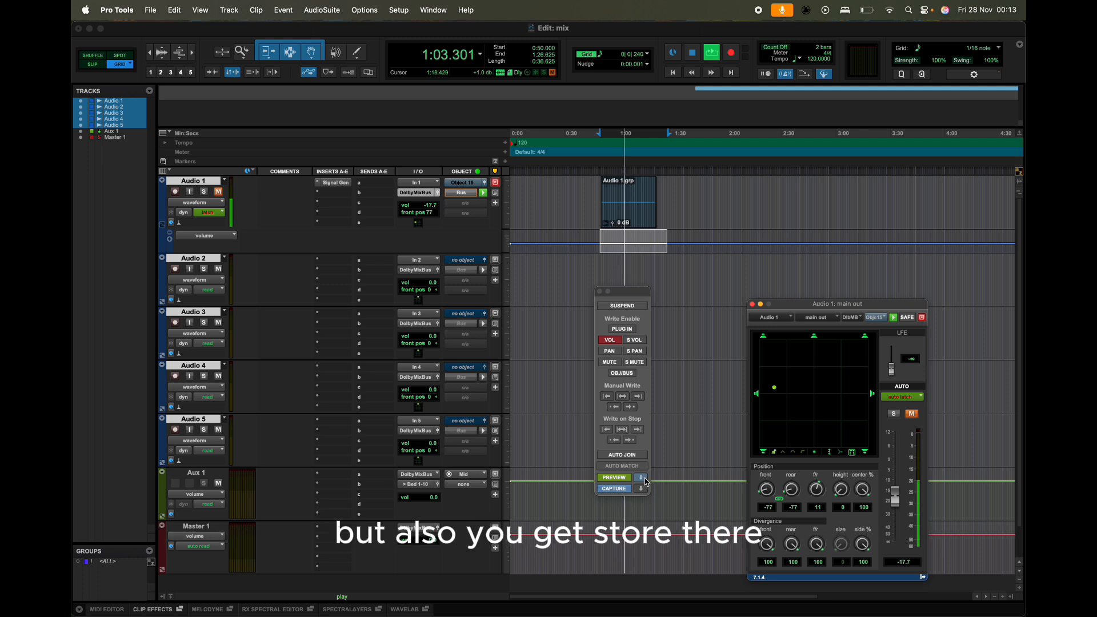
{"action": "left_click_drag", "start_coordinate": [895, 497], "coordinate": [896, 434]}
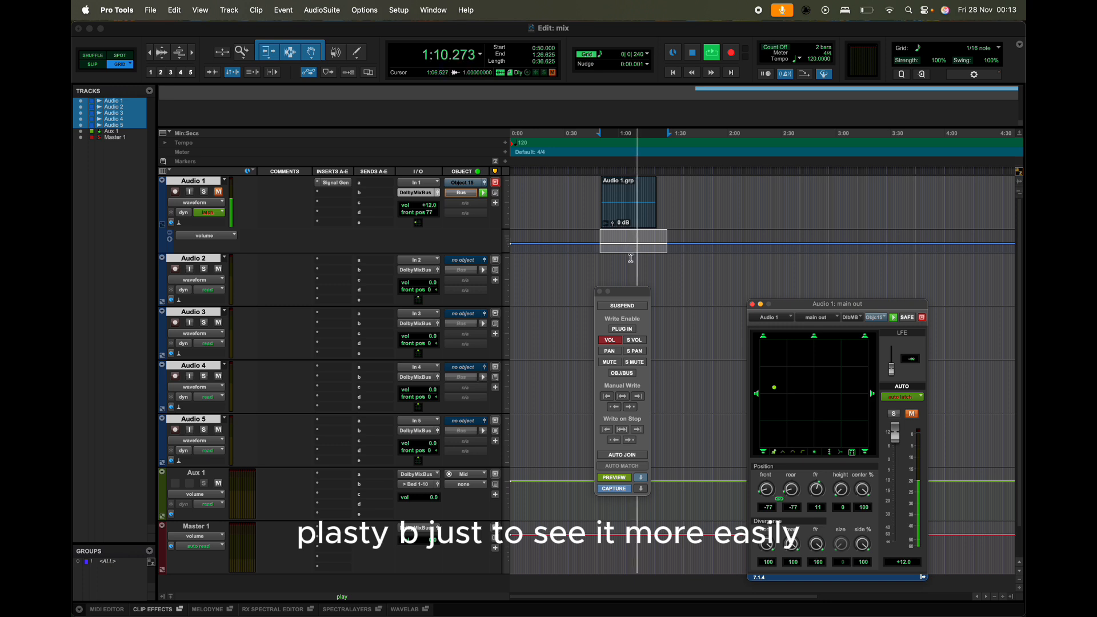
{"action": "key", "text": "space"}
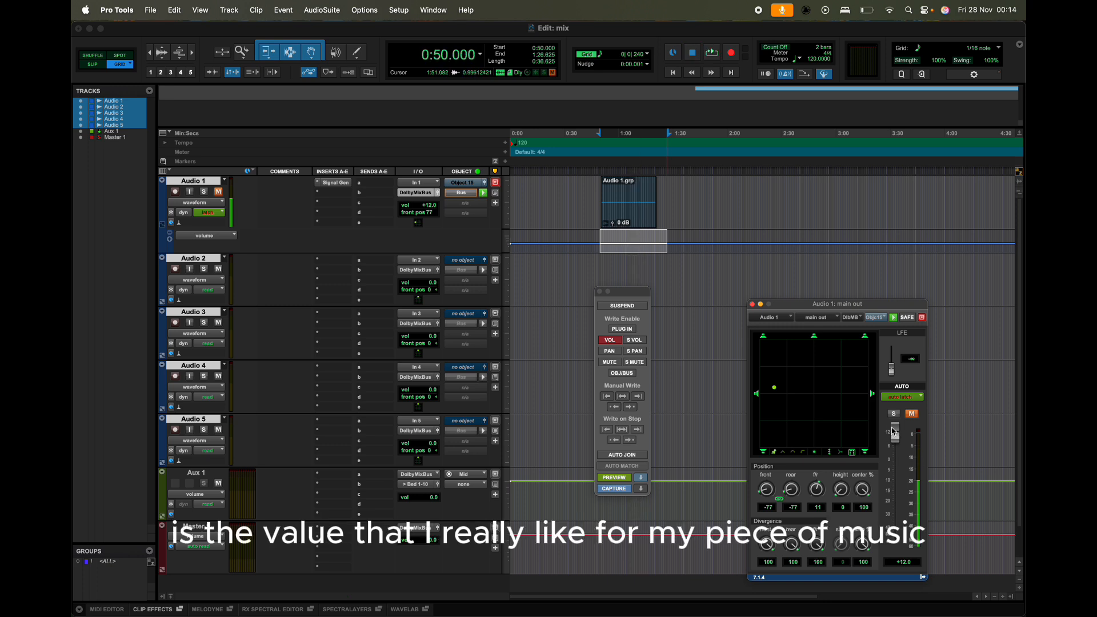
Step: Select Audio 1's volume lane from about 0:49.75 to 1:22.375, punch the previewed value in, and play it
{"action": "left_click", "coordinate": [600, 237]}
{"action": "left_click_drag", "start_coordinate": [600, 238], "coordinate": [659, 243]}
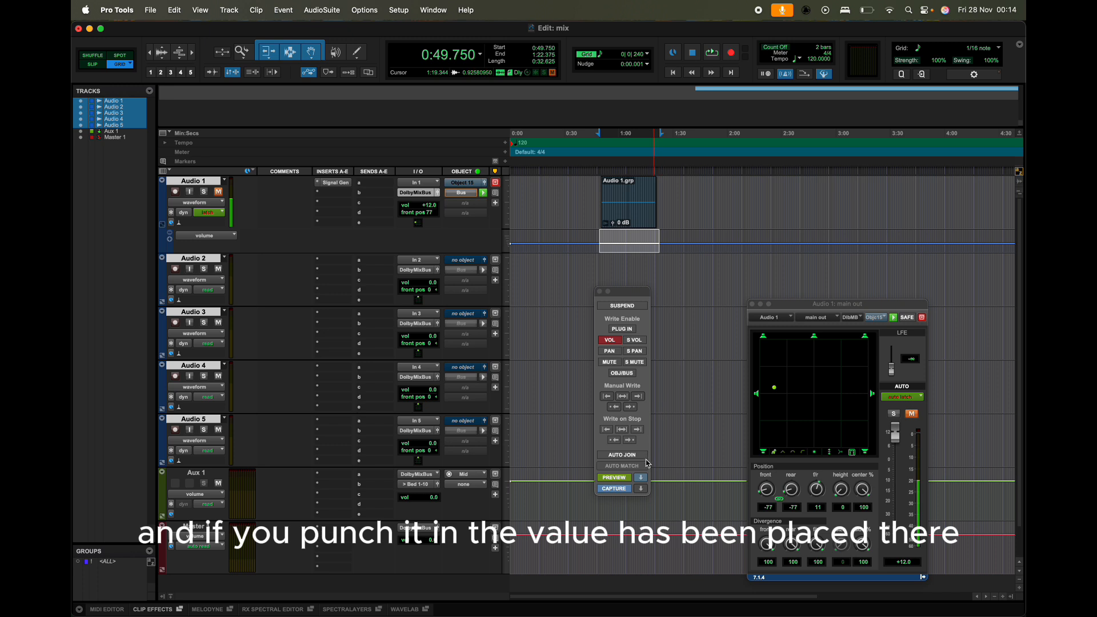
{"action": "left_click", "coordinate": [643, 478]}
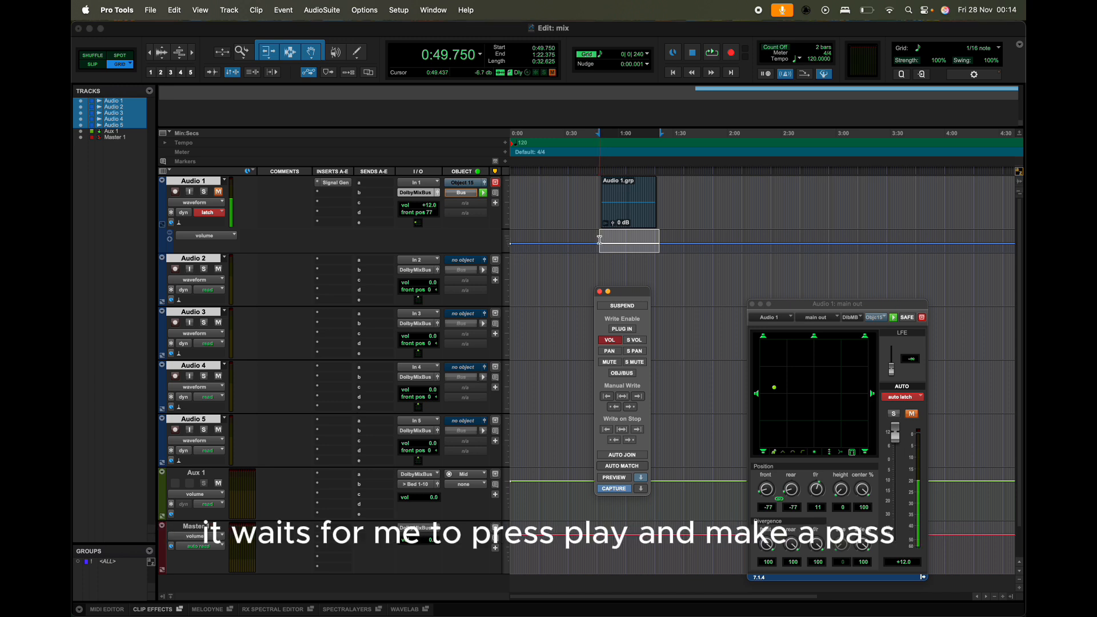
{"action": "key", "text": "space"}
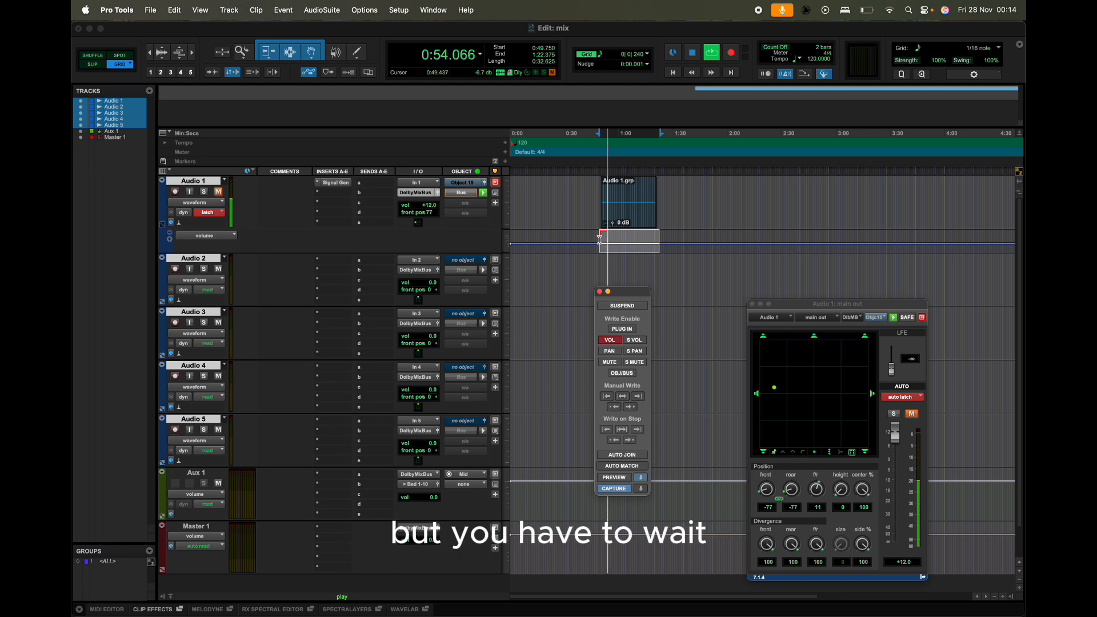
{"action": "key", "text": "space"}
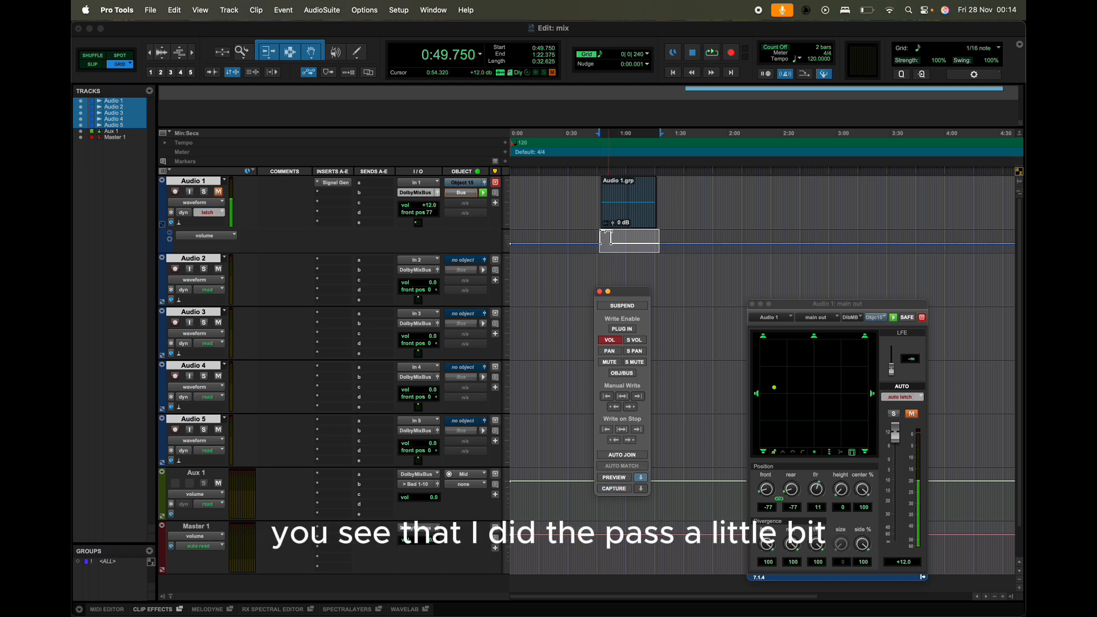
Step: Undo the punched-in volume automation and punch the previewed +12.0 dB value in again
{"action": "scroll", "coordinate": [609, 234], "scroll_direction": "up", "scroll_amount": 1}
{"action": "scroll", "coordinate": [609, 233], "scroll_direction": "up", "scroll_amount": 2}
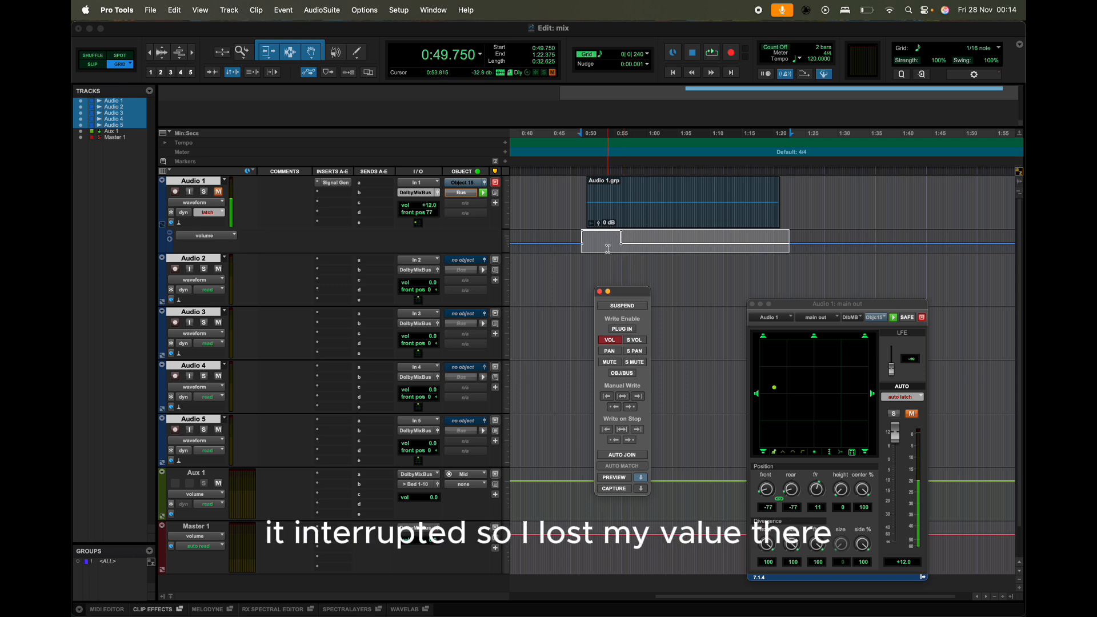
{"action": "key", "text": "super+z"}
{"action": "scroll", "coordinate": [608, 248], "scroll_direction": "down", "scroll_amount": 1}
{"action": "scroll", "coordinate": [608, 248], "scroll_direction": "down", "scroll_amount": 1}
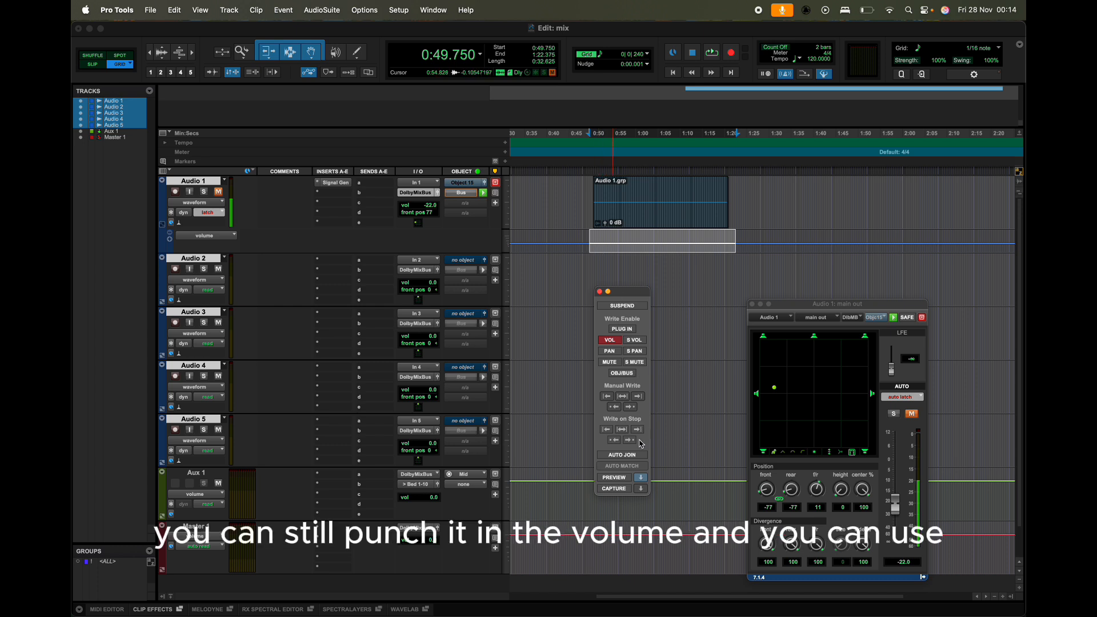
{"action": "left_click", "coordinate": [640, 478]}
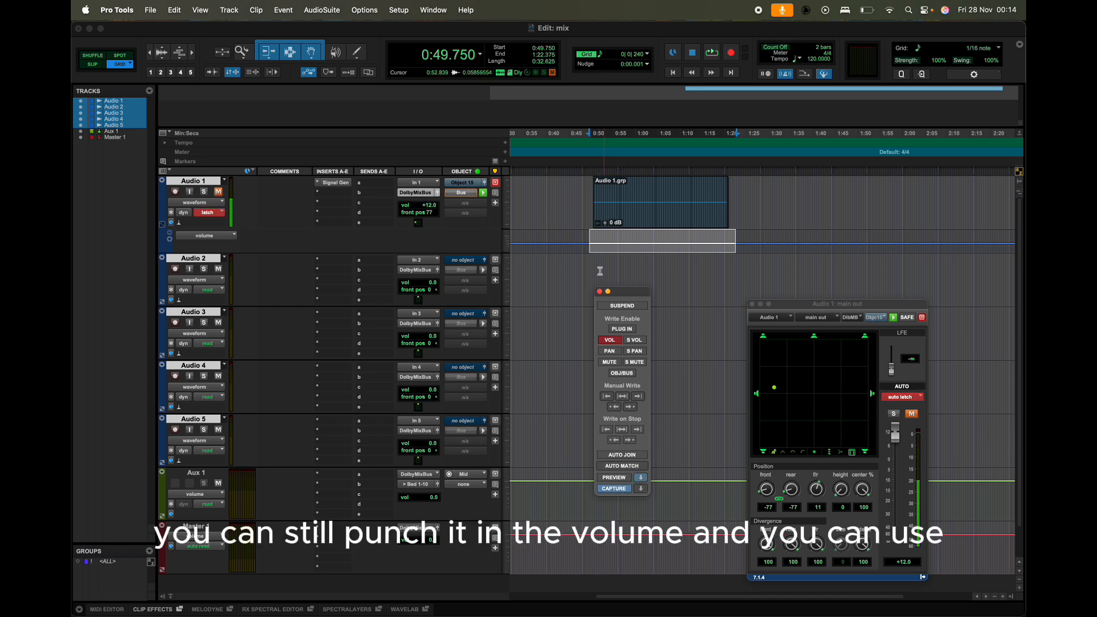
Step: Enable writing automation to the next breakpoint on stop, play and stop Audio 1, then undo the written automation
{"action": "left_click", "coordinate": [636, 442]}
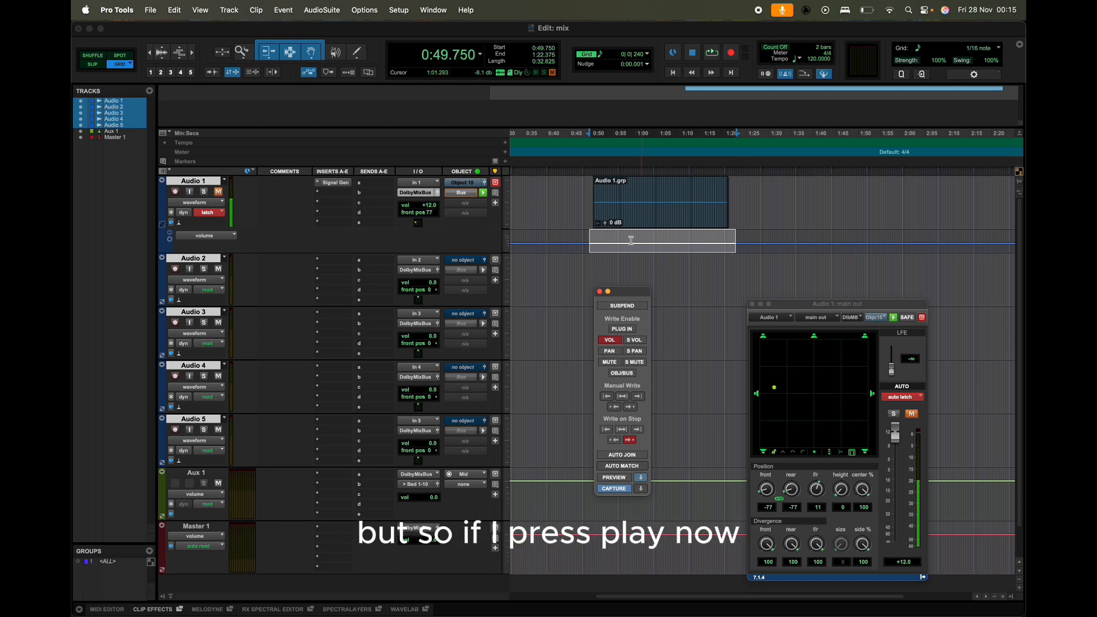
{"action": "key", "text": "space"}
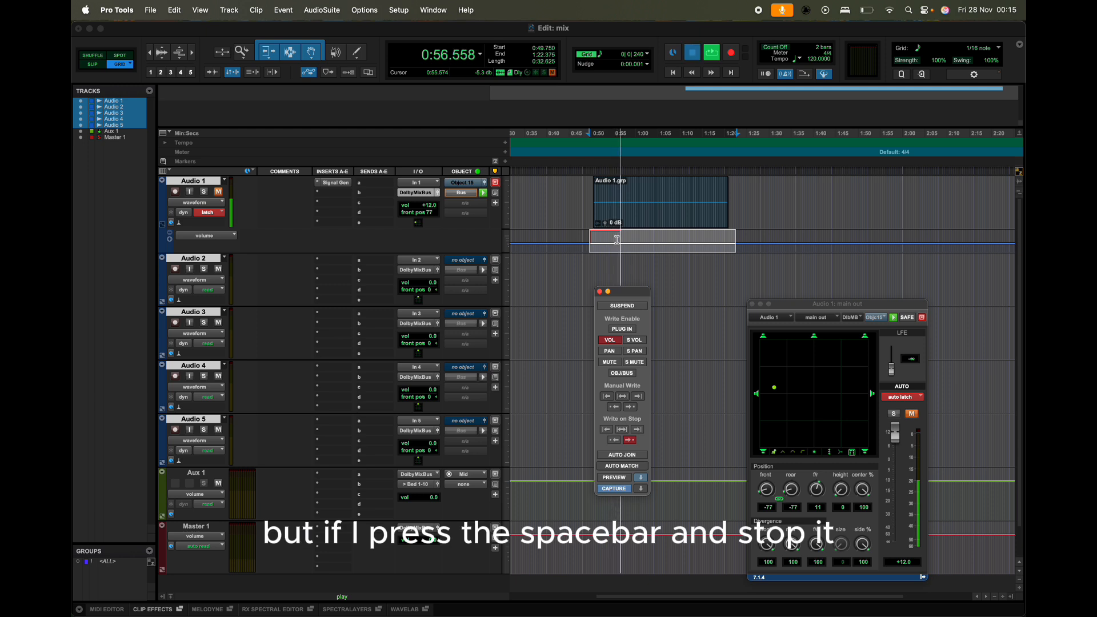
{"action": "key", "text": "space"}
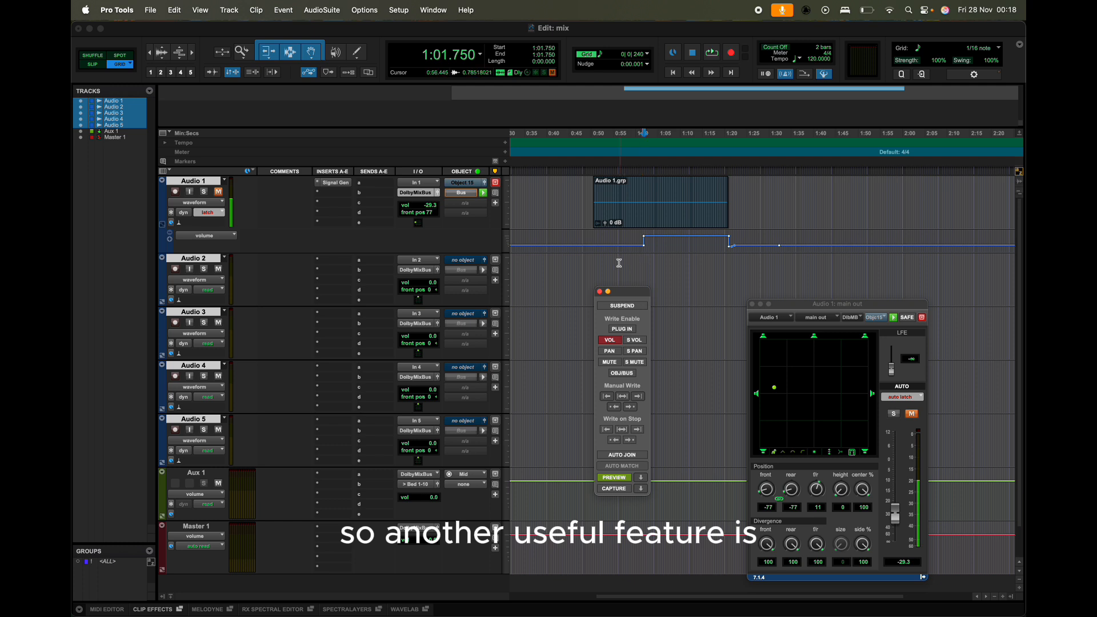
{"action": "key", "text": "super+z"}
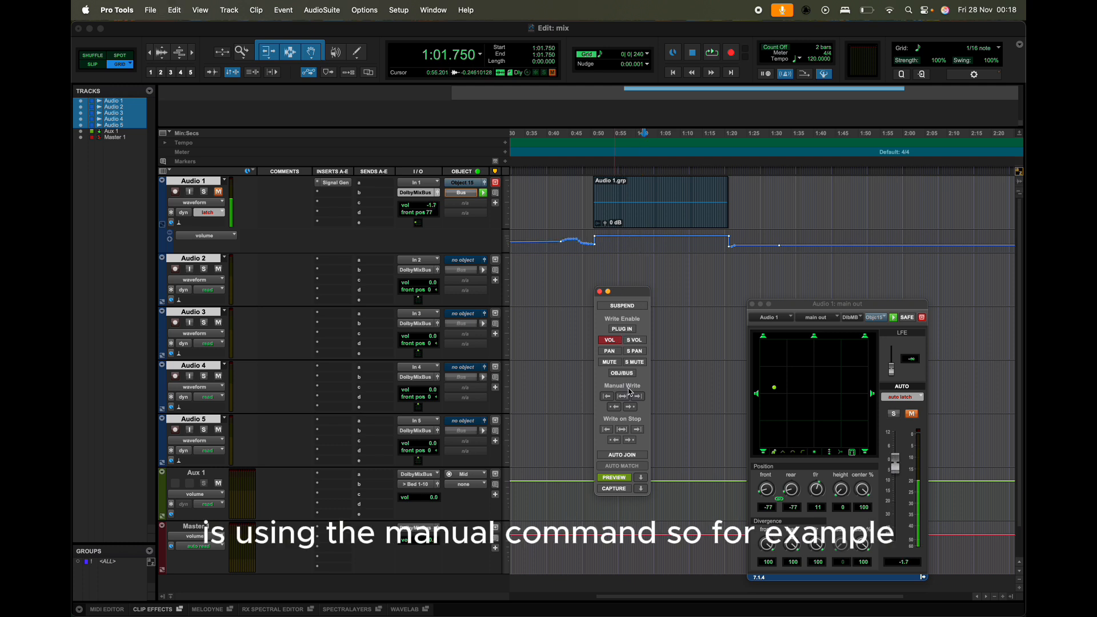
Step: Place the cursor at 1:05.250 in Audio 1's volume lane and lower its volume fader to -42.6 dB
{"action": "scroll", "coordinate": [654, 228], "scroll_direction": "right", "scroll_amount": 2}
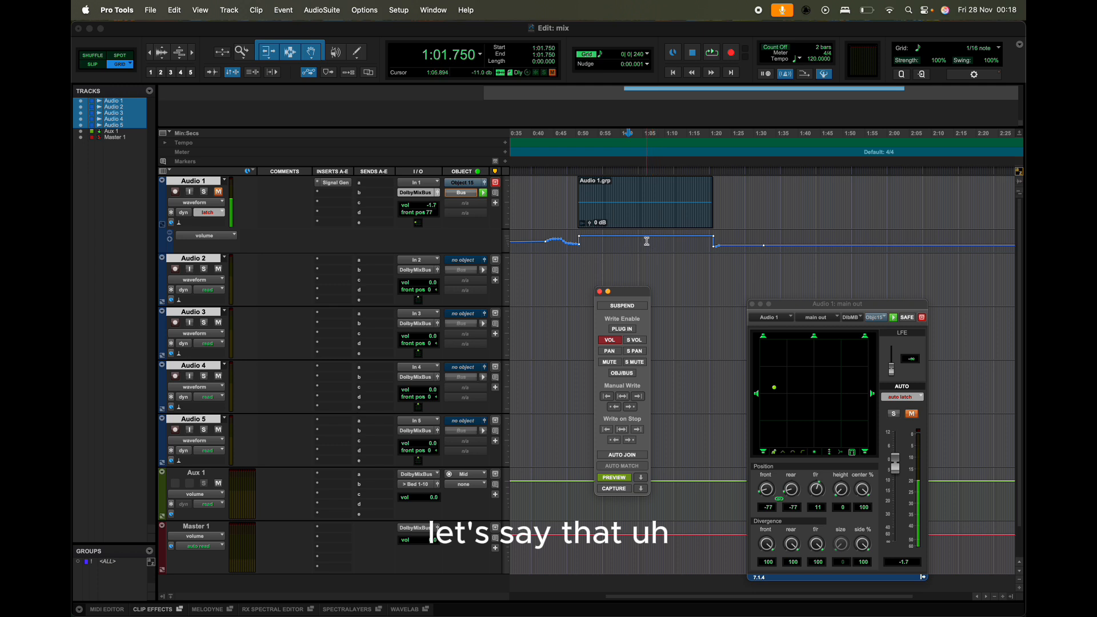
{"action": "left_click", "coordinate": [644, 241]}
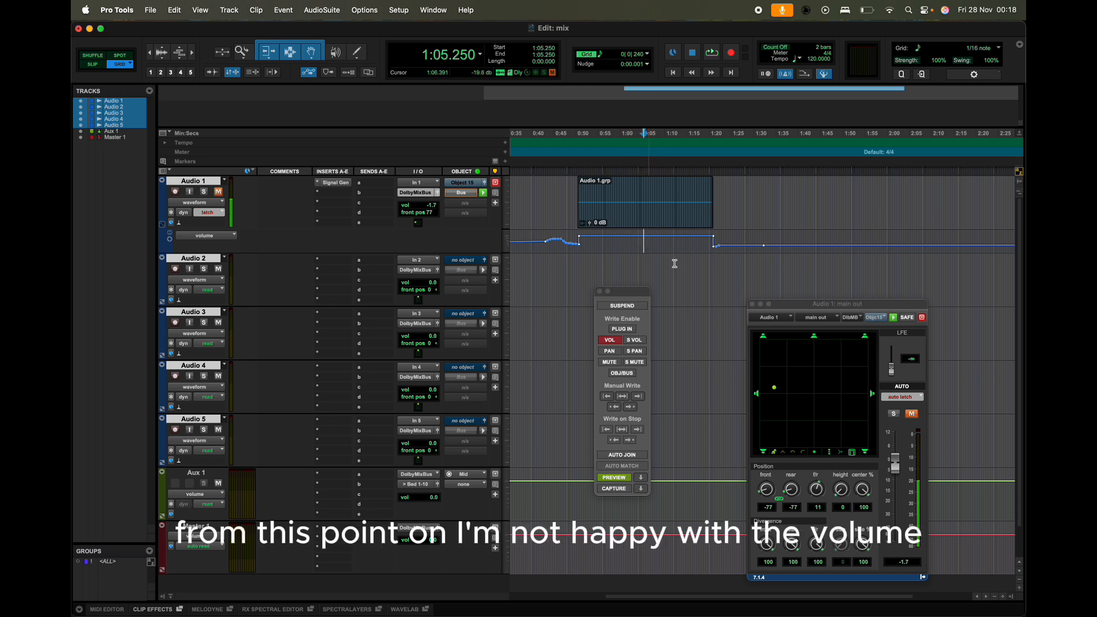
{"action": "left_click", "coordinate": [902, 481]}
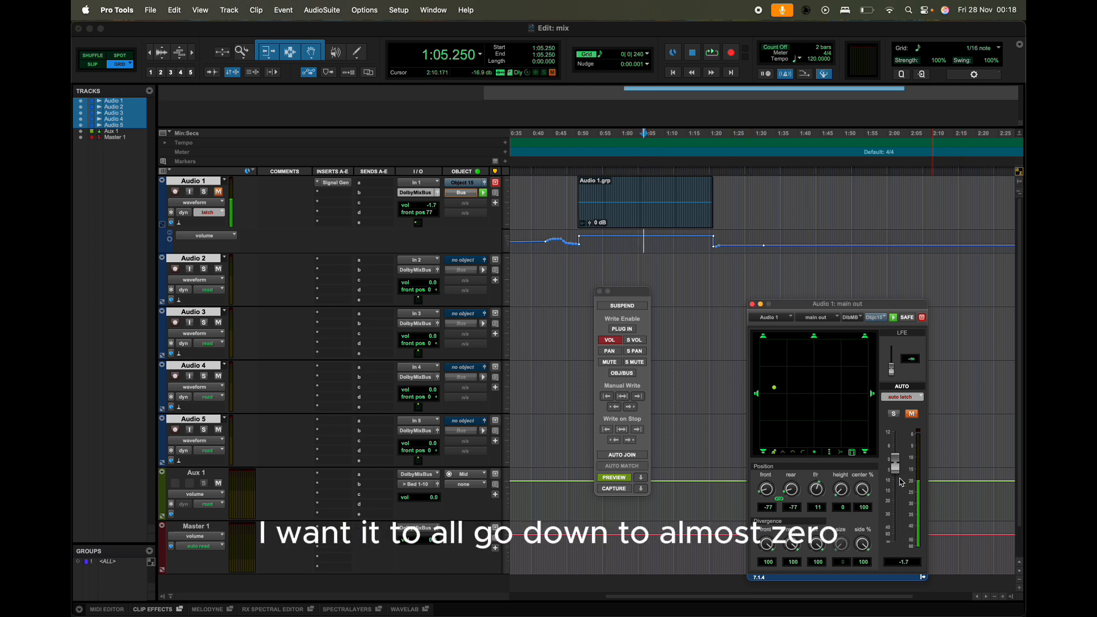
{"action": "left_click_drag", "start_coordinate": [901, 482], "coordinate": [903, 538]}
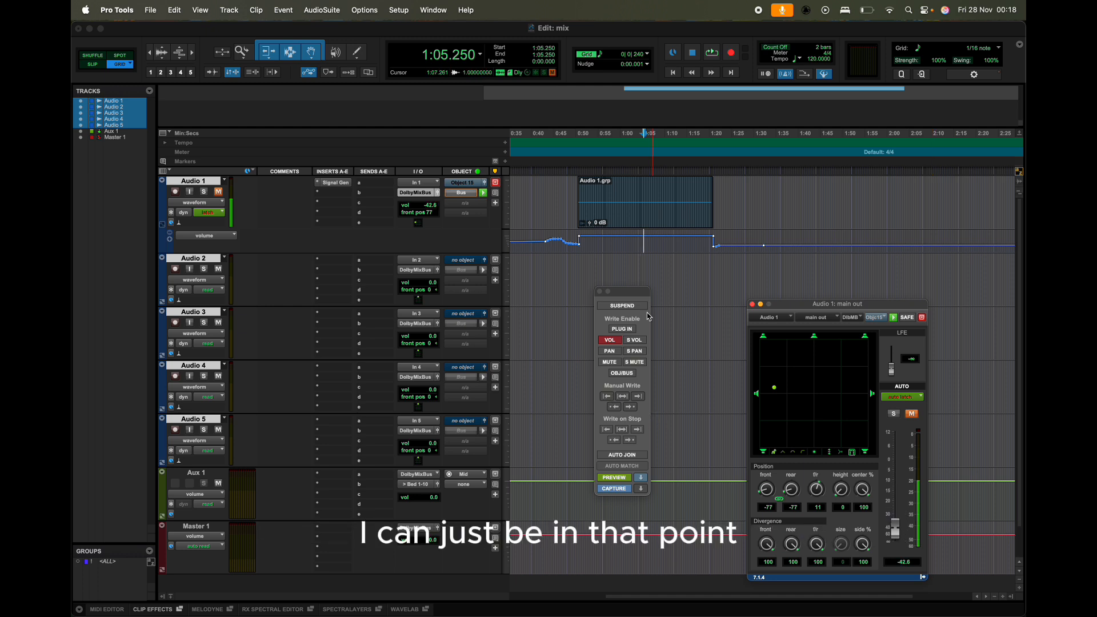
Step: Write the -42.6 dB volume from the cursor back to the start using Manual Write
{"action": "left_click", "coordinate": [614, 478]}
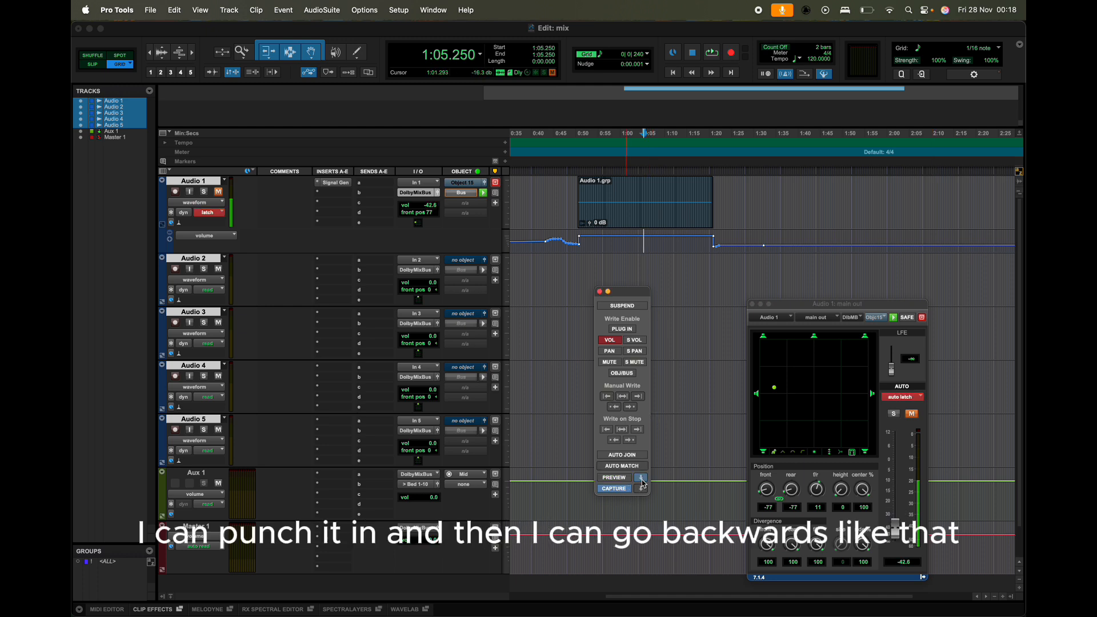
{"action": "left_click", "coordinate": [609, 398]}
{"action": "left_click", "coordinate": [634, 268]}
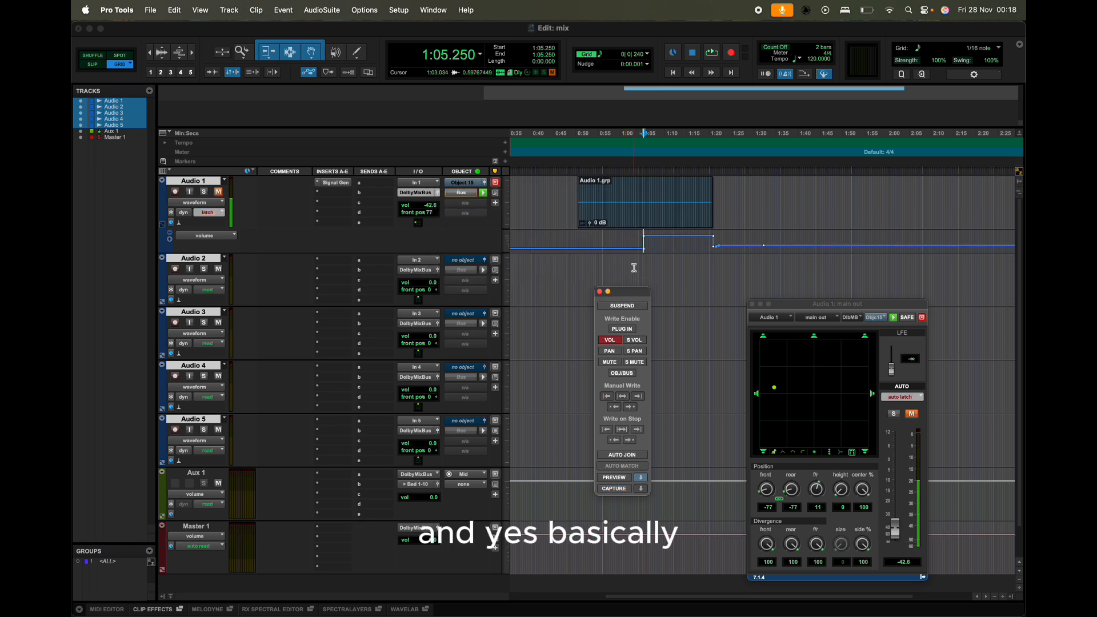